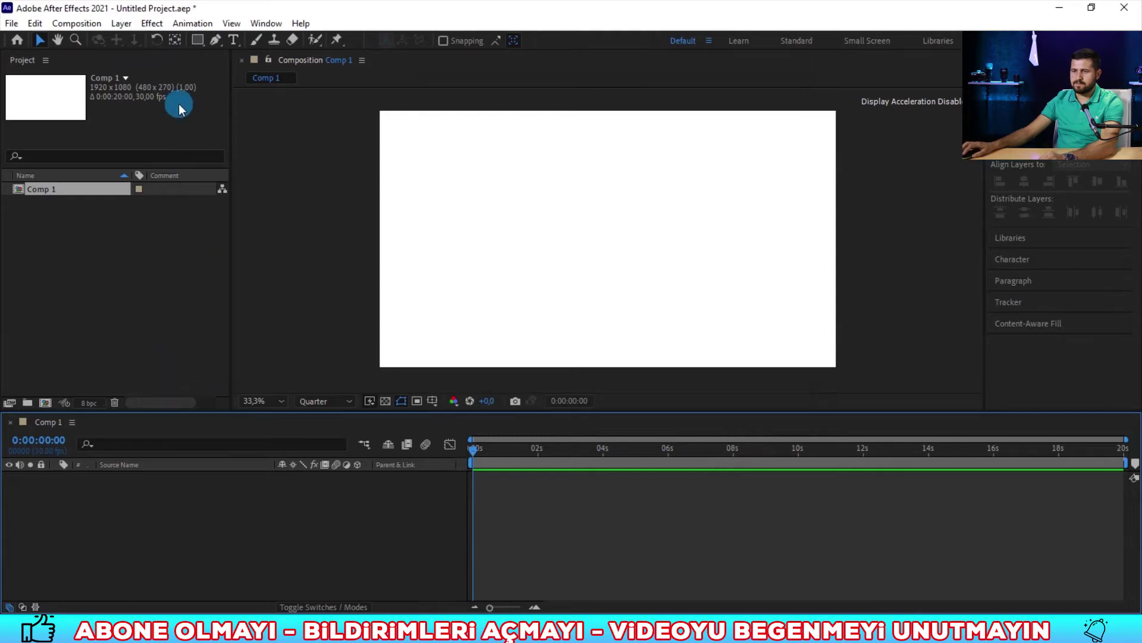
Draw a rectangle-tool square with blue 0060FF fill near the composition centre.
click(197, 40)
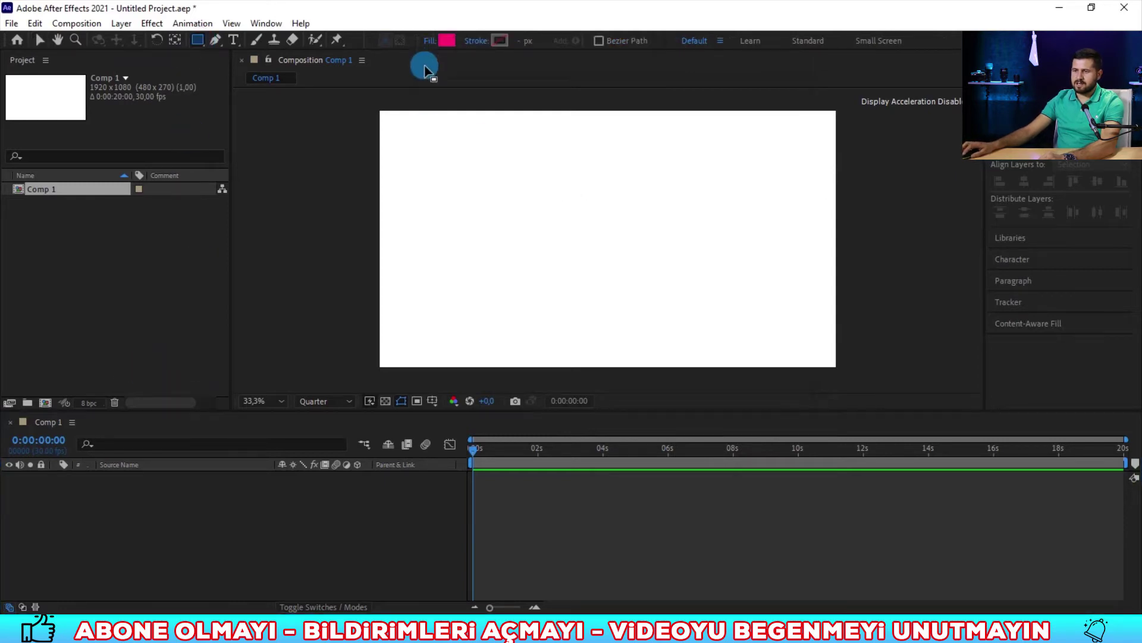
click(447, 41)
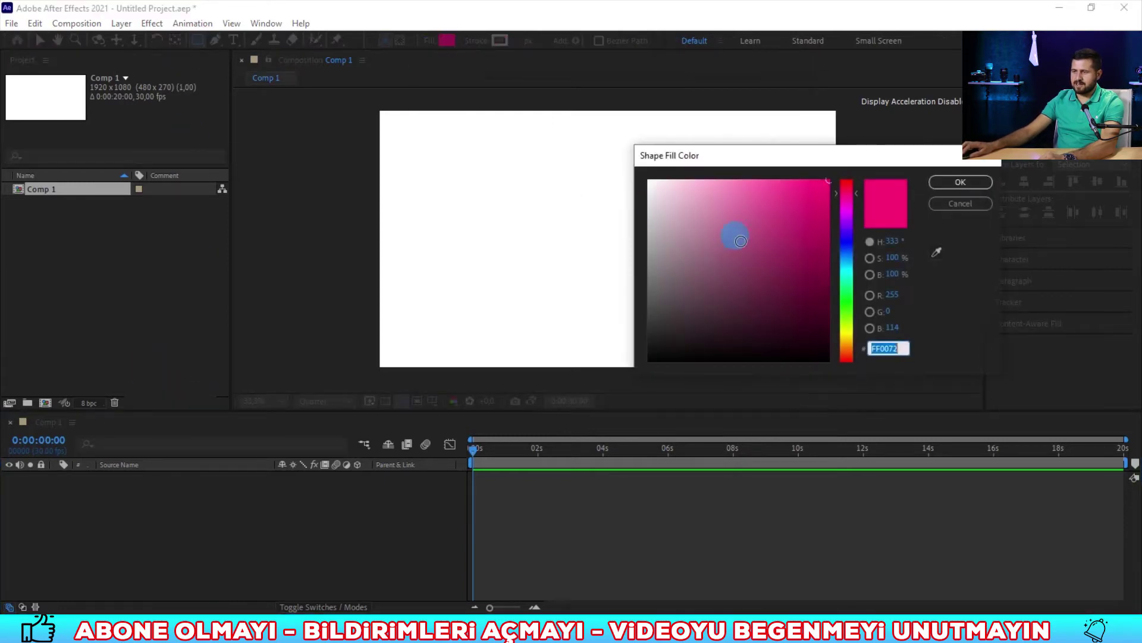
click(850, 252)
click(822, 281)
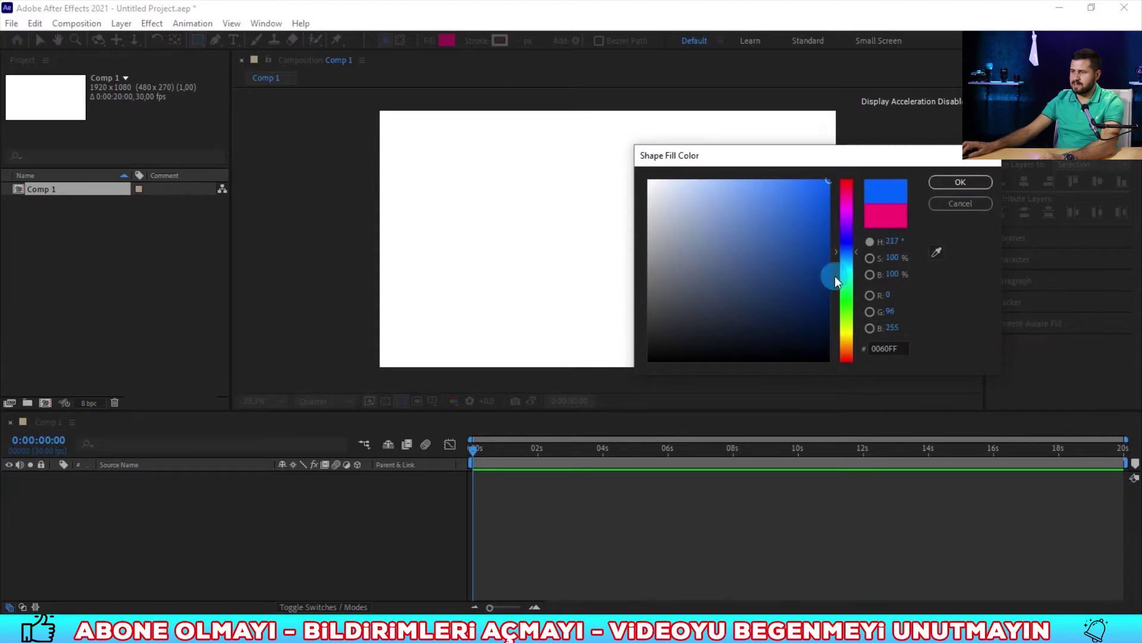
click(939, 183)
drag(579, 178, 676, 281)
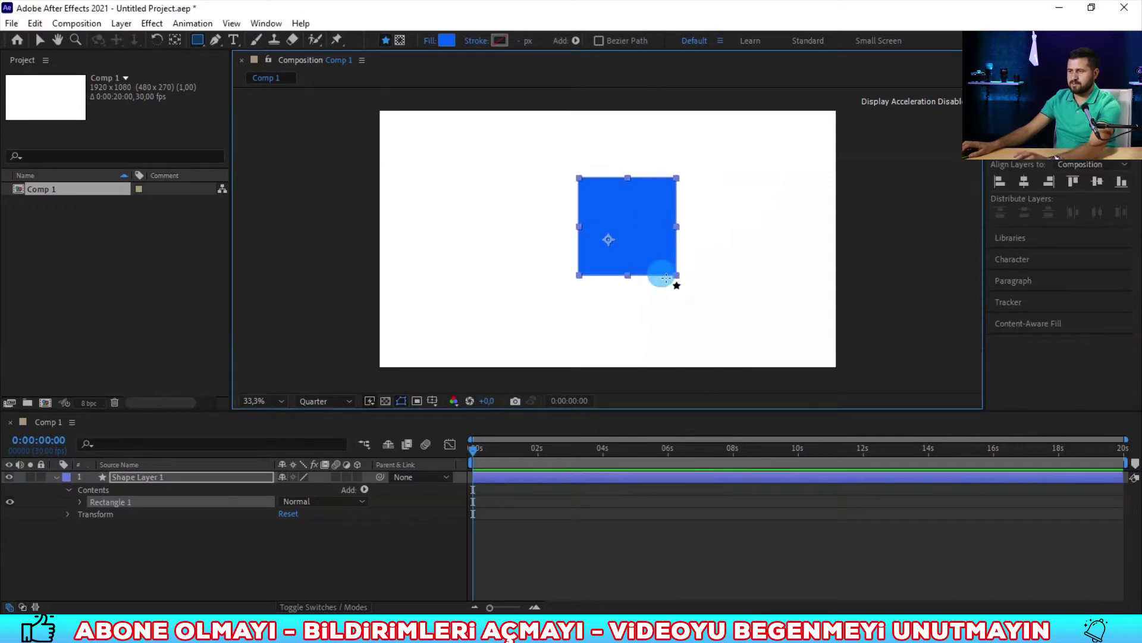
Align the square to the composition's horizontal and vertical centre and centre its anchor point.
click(1024, 183)
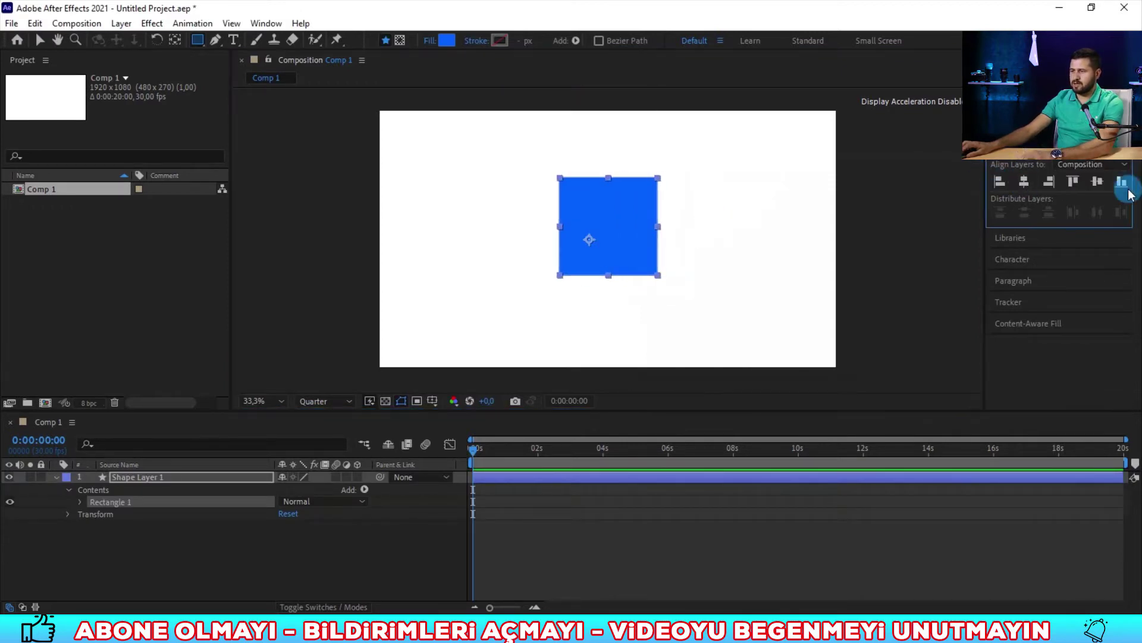
click(1097, 183)
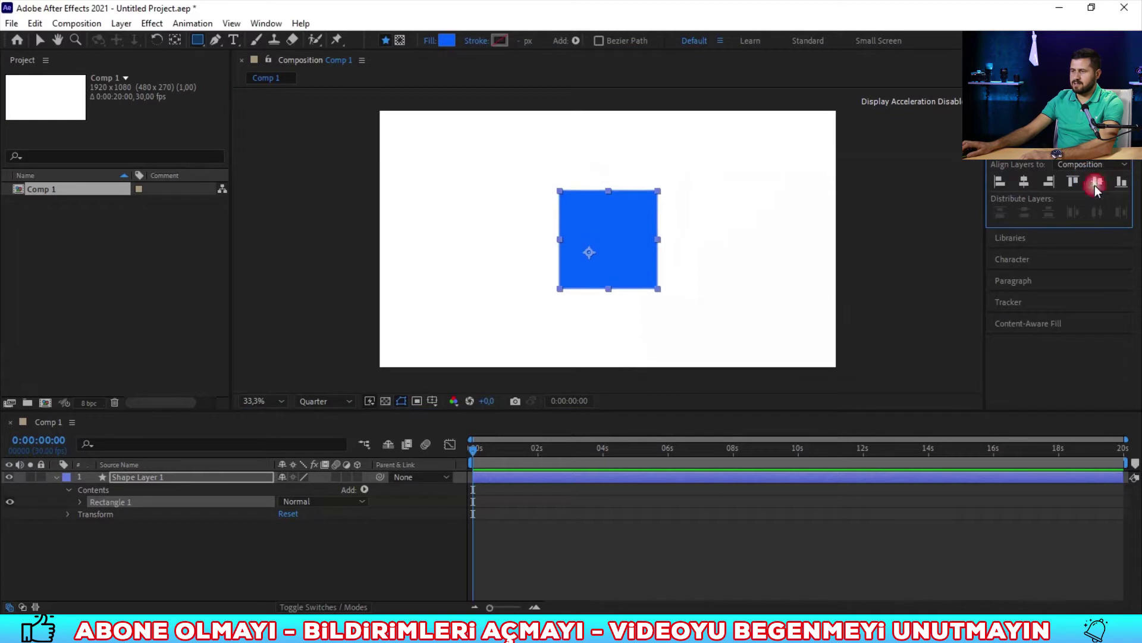
double_click(176, 41)
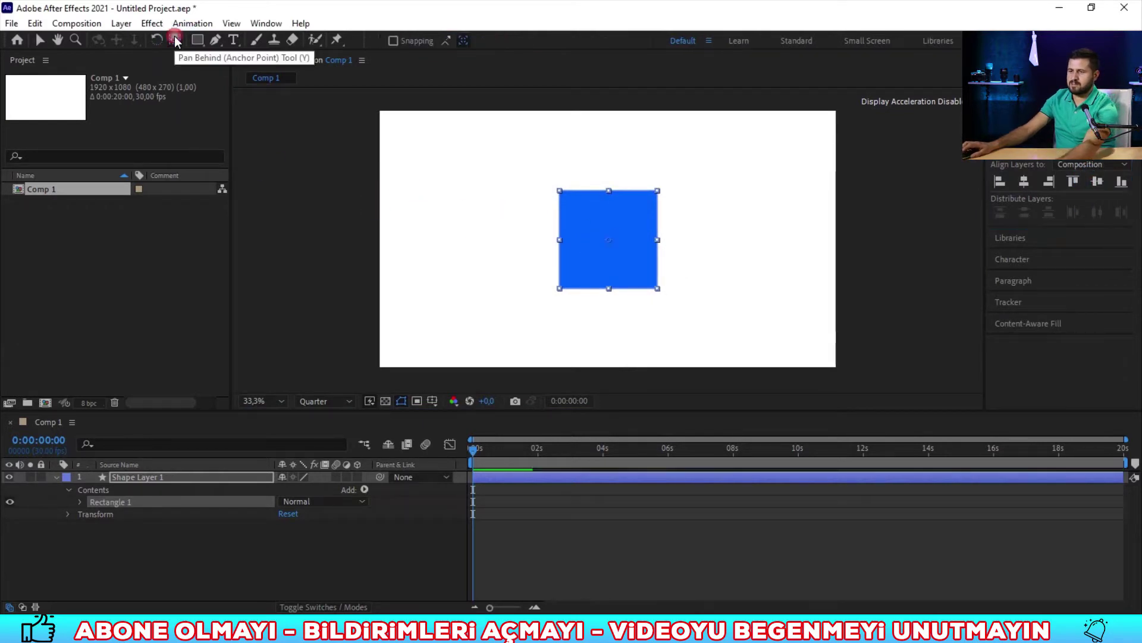
Select Shape Layer 1 and twirl its properties closed and open again.
click(220, 472)
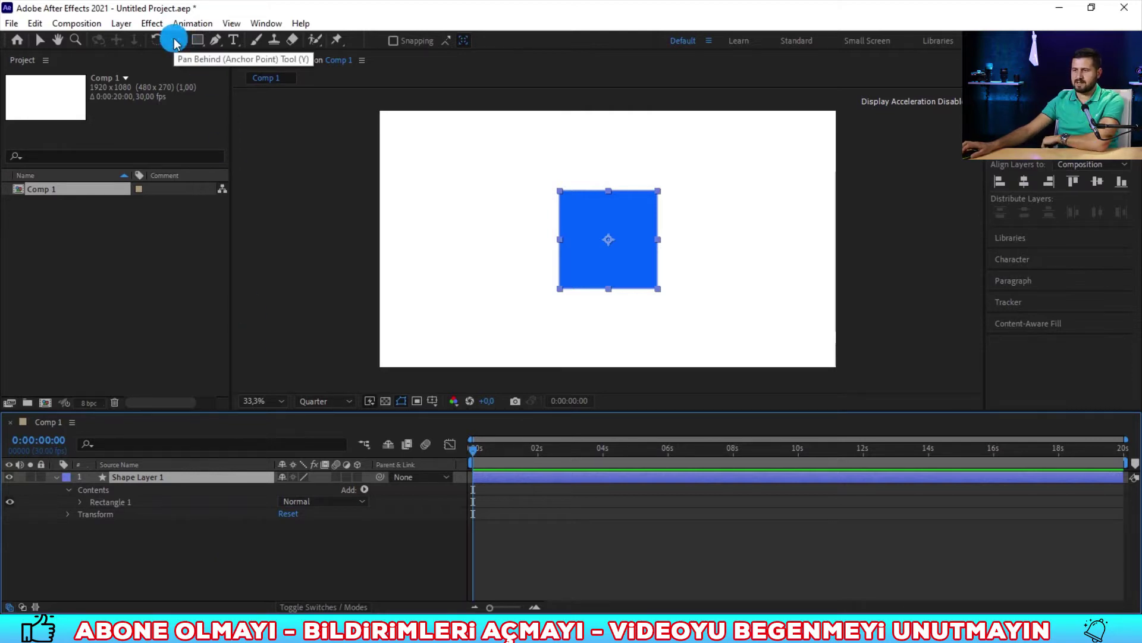
click(56, 477)
click(57, 480)
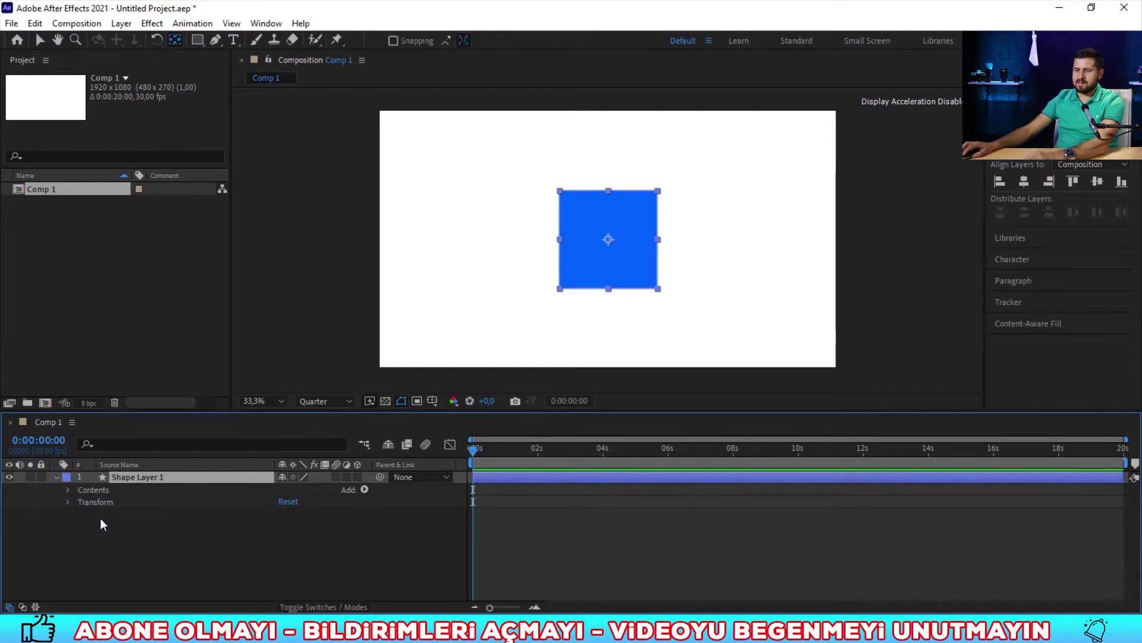
Reveal the layer's Transform properties: Position, Scale, Rotation and Opacity.
click(102, 510)
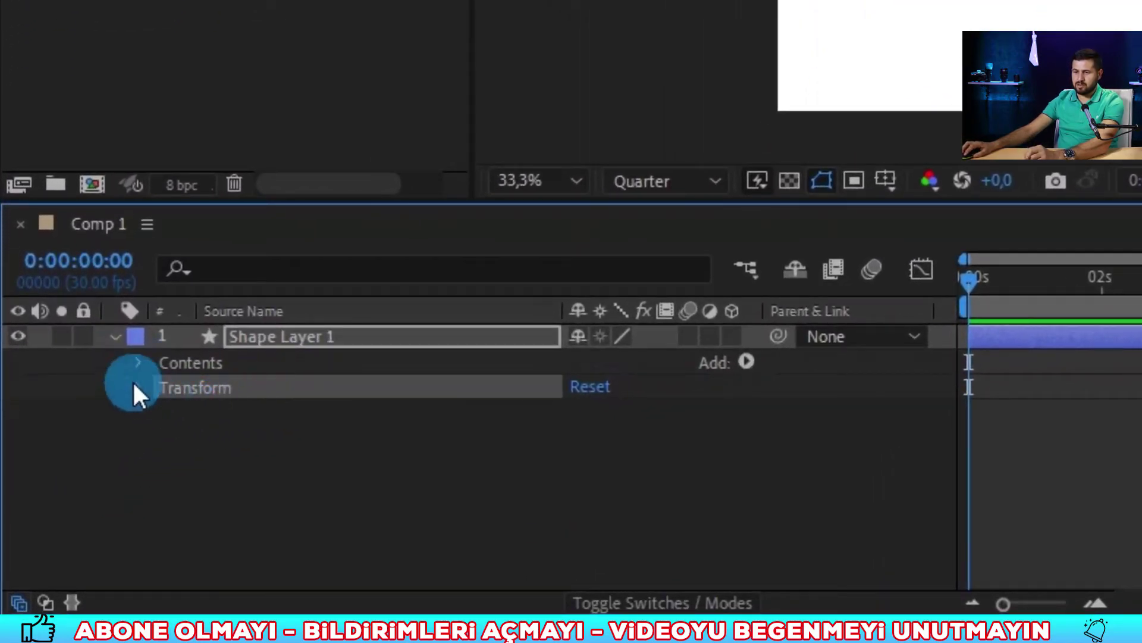
click(133, 385)
click(249, 436)
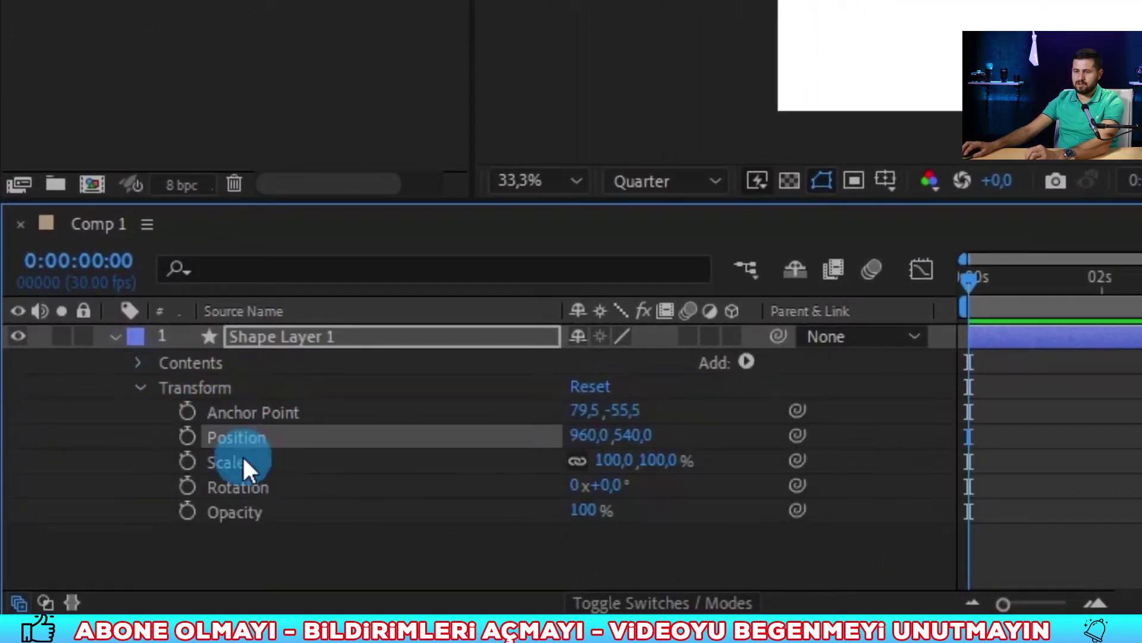
click(241, 457)
click(256, 483)
click(264, 506)
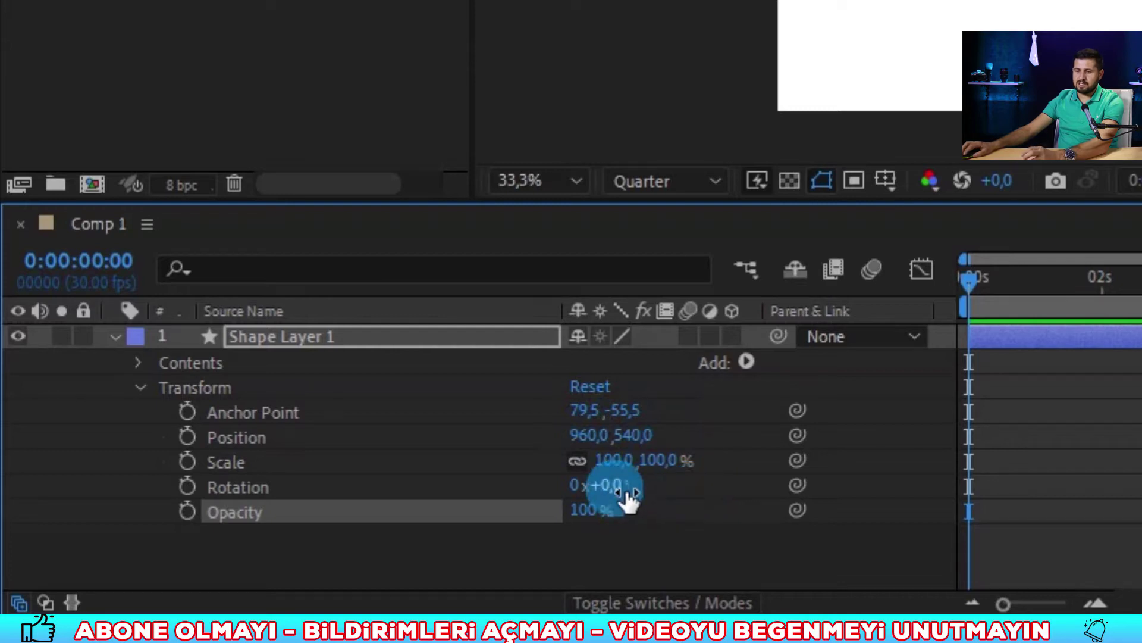
Try rotating the square to 8° and moving it, then reset Transform and centre the anchor (Ctrl+Alt+Home).
drag(618, 486, 770, 486)
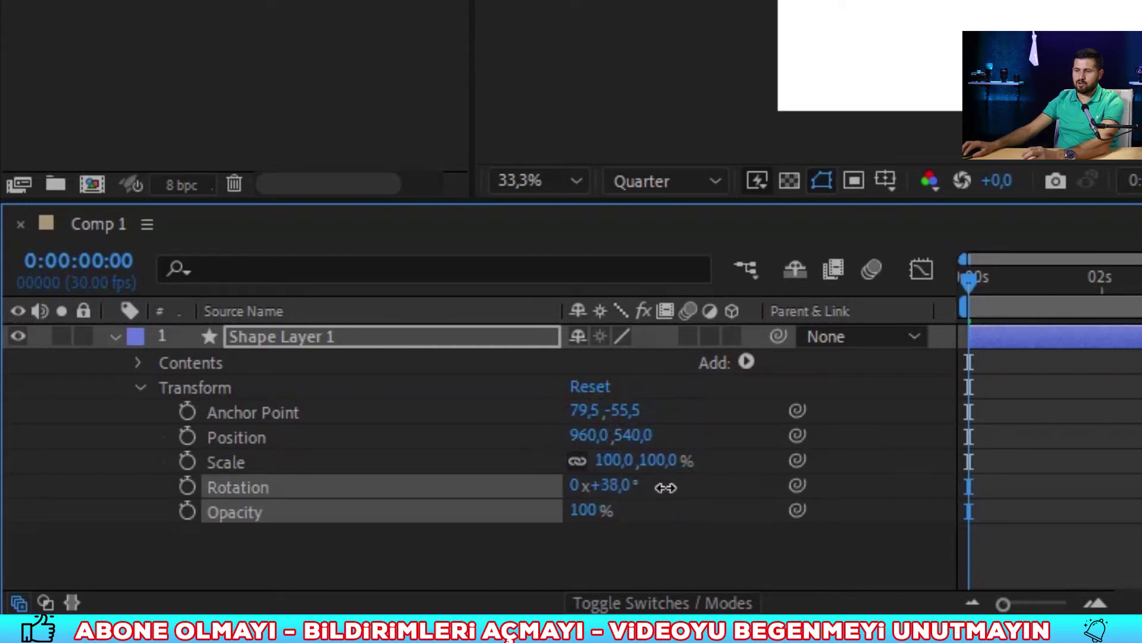
drag(665, 487, 672, 472)
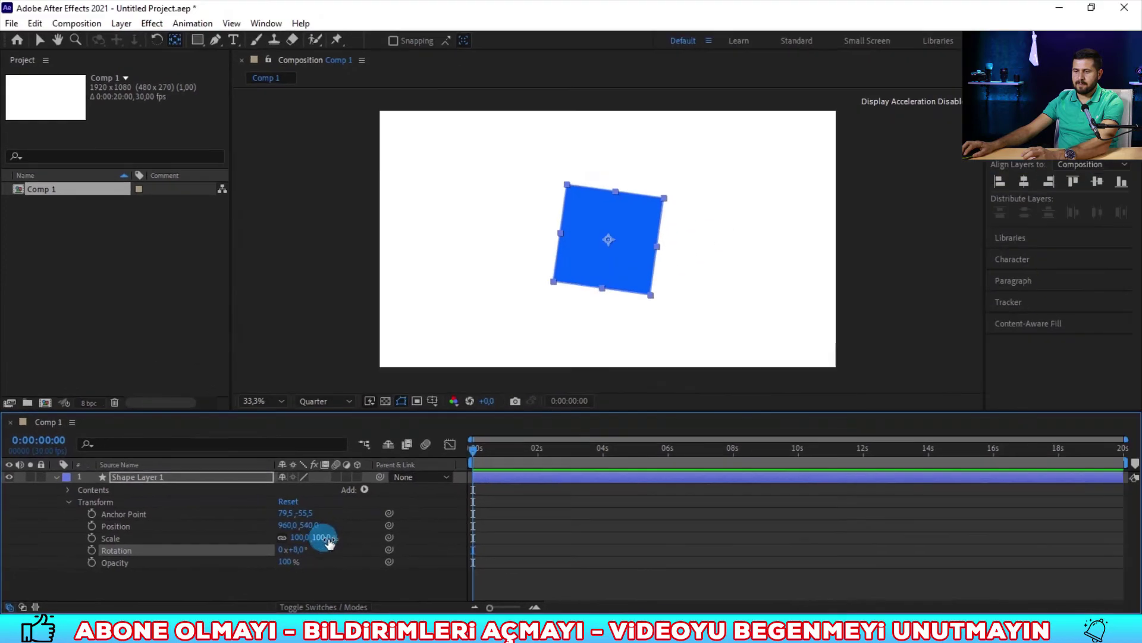
mouse_move(319, 528)
mouse_down()
mouse_move(338, 540)
mouse_move(249, 541)
mouse_move(323, 541)
mouse_up()
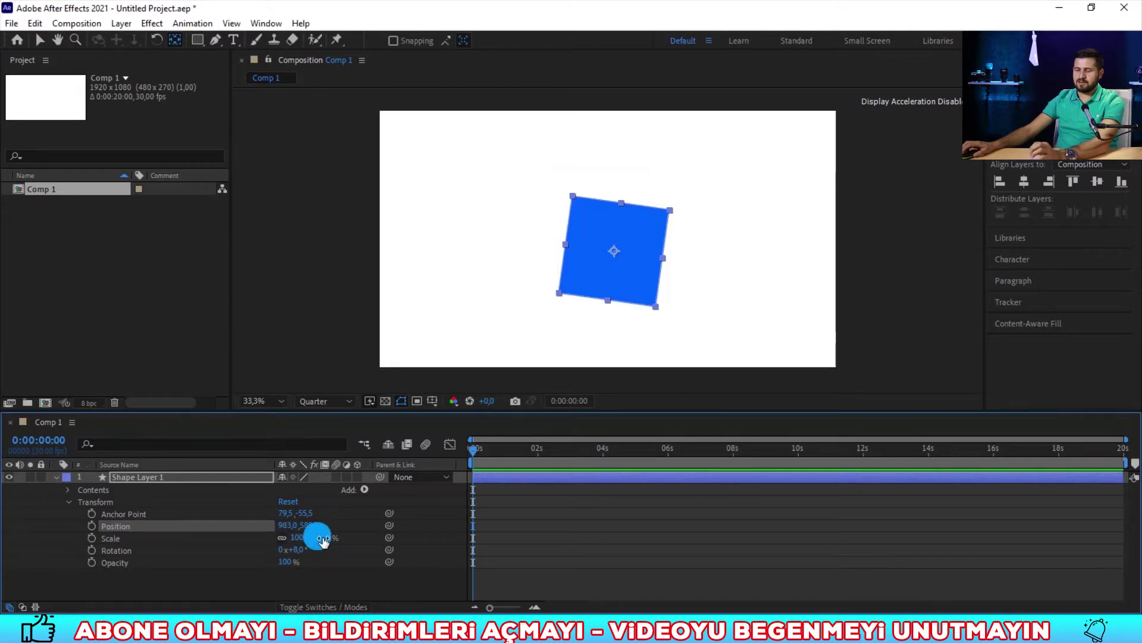
click(292, 502)
key(ctrl+alt+Home)
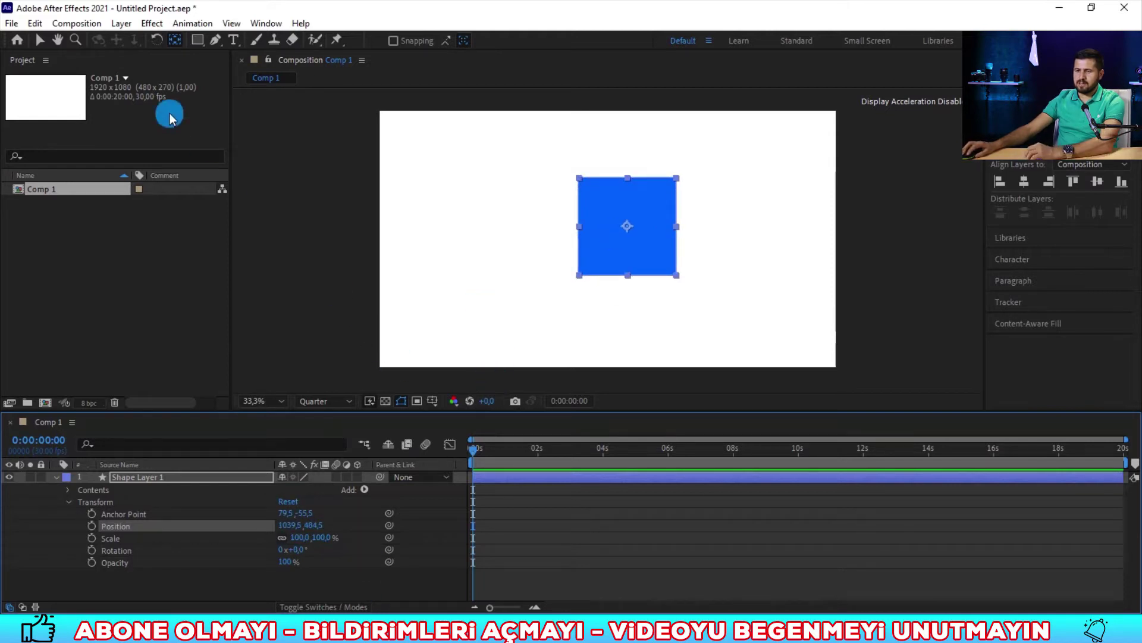
click(40, 40)
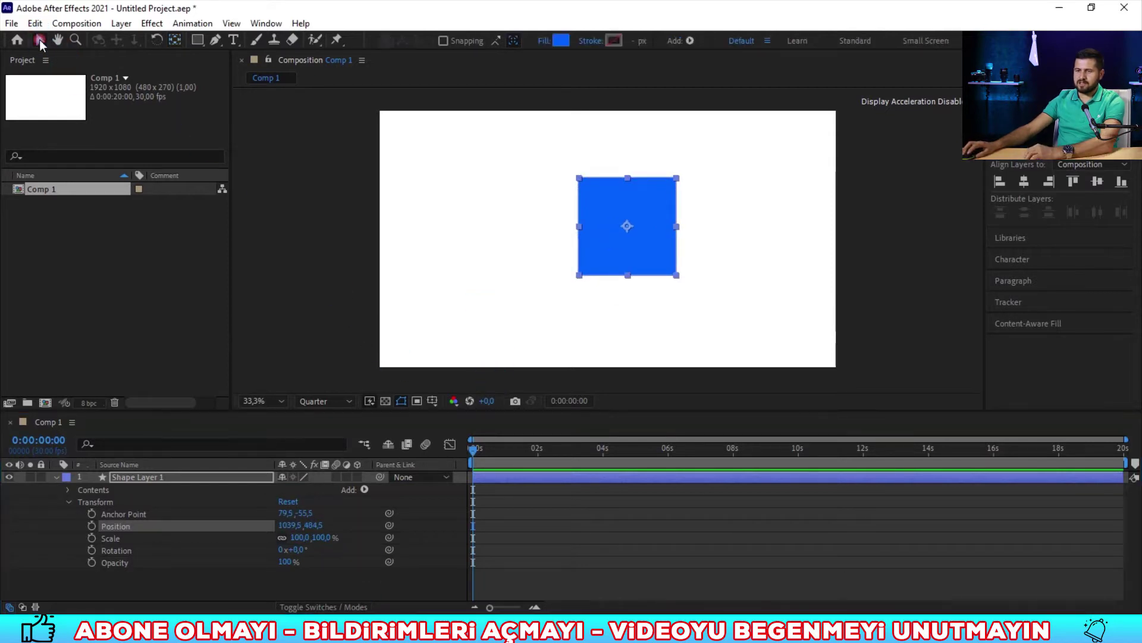
click(325, 477)
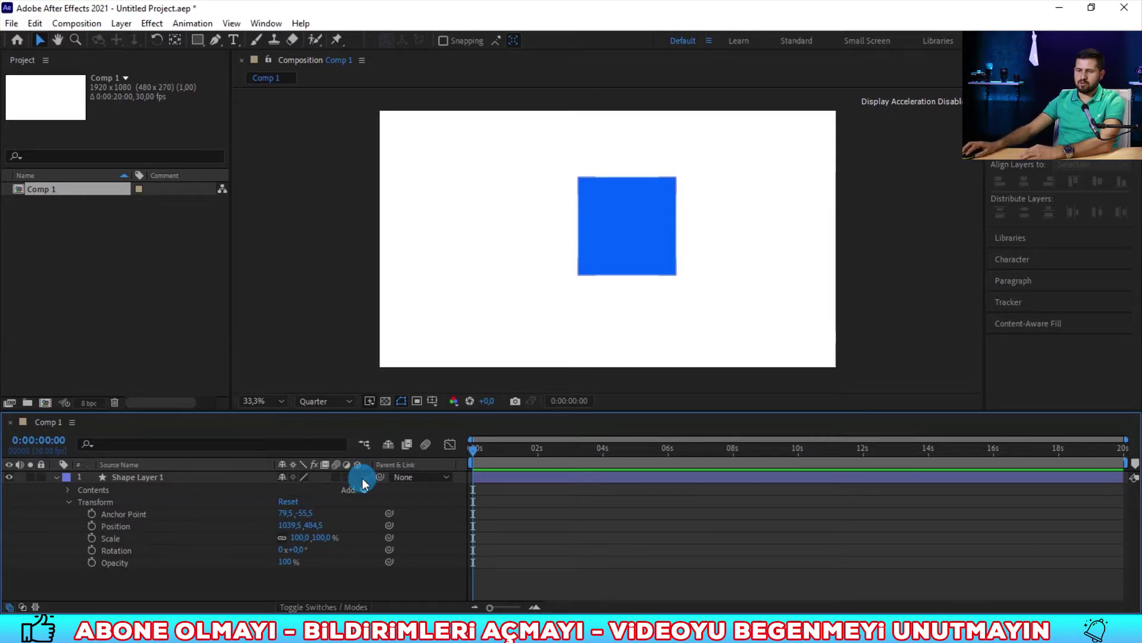
click(358, 476)
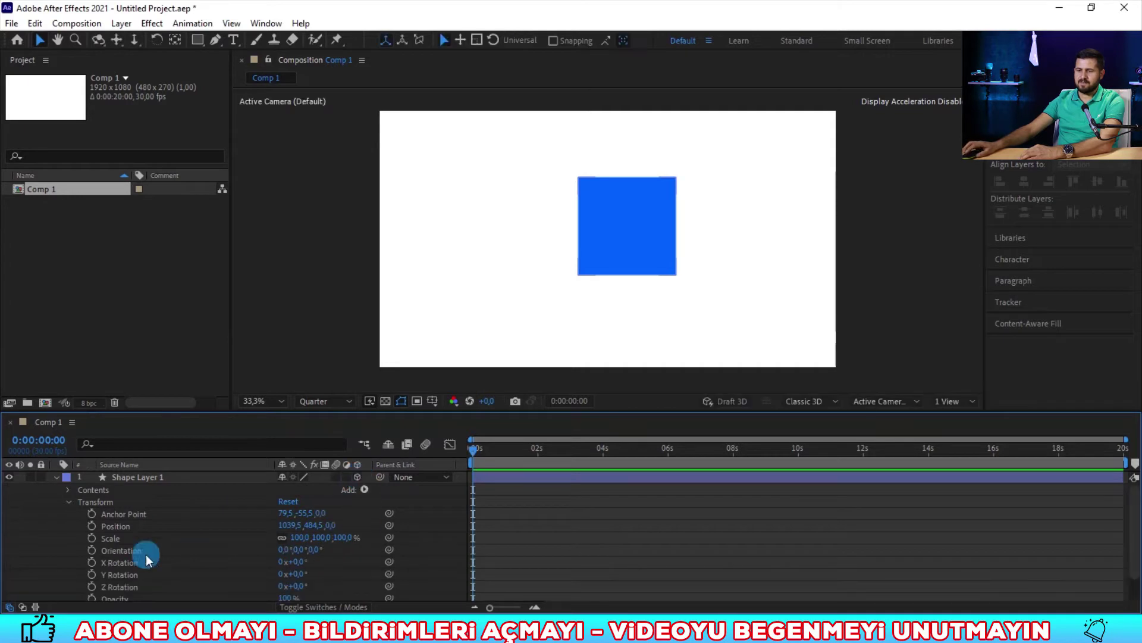
scroll(233, 534, down, 2)
scroll(233, 533, up, 2)
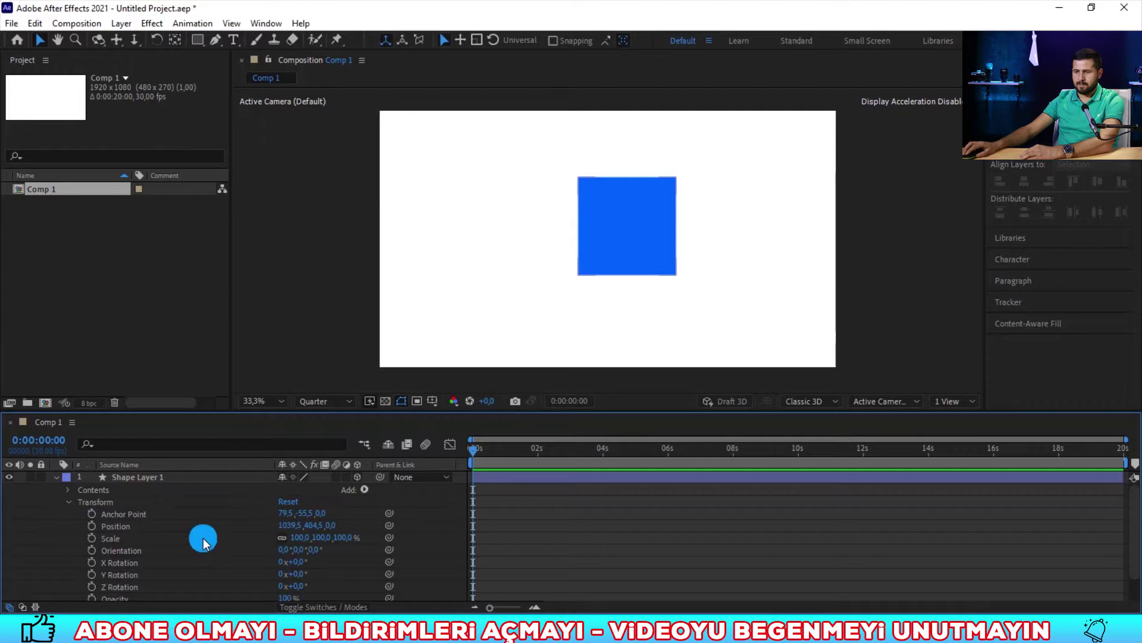
scroll(202, 538, down, 1)
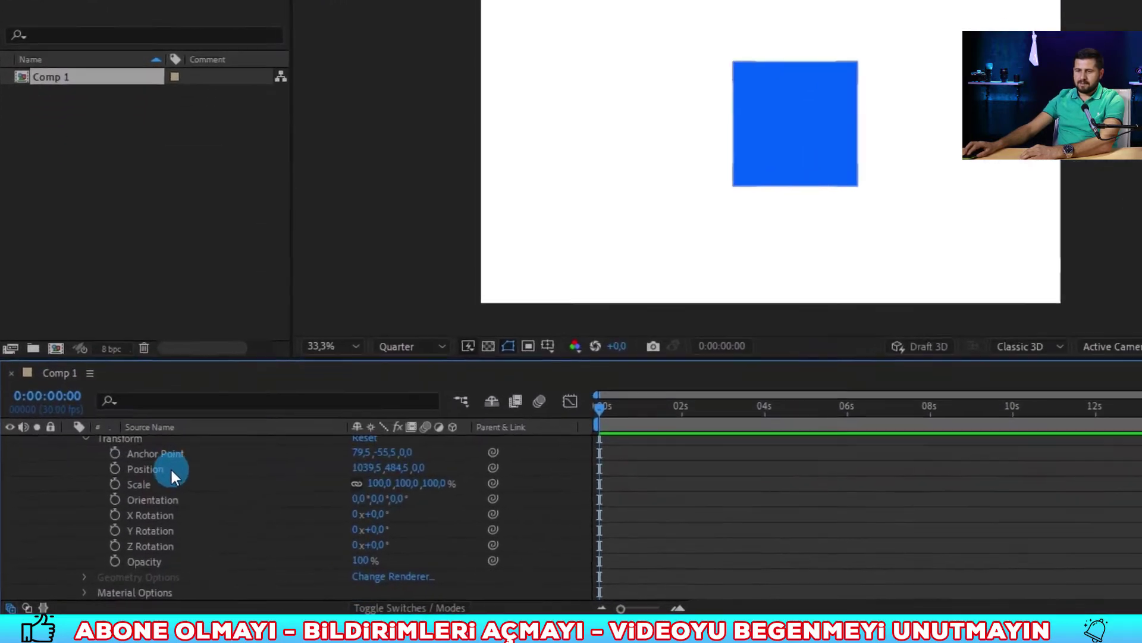
click(143, 488)
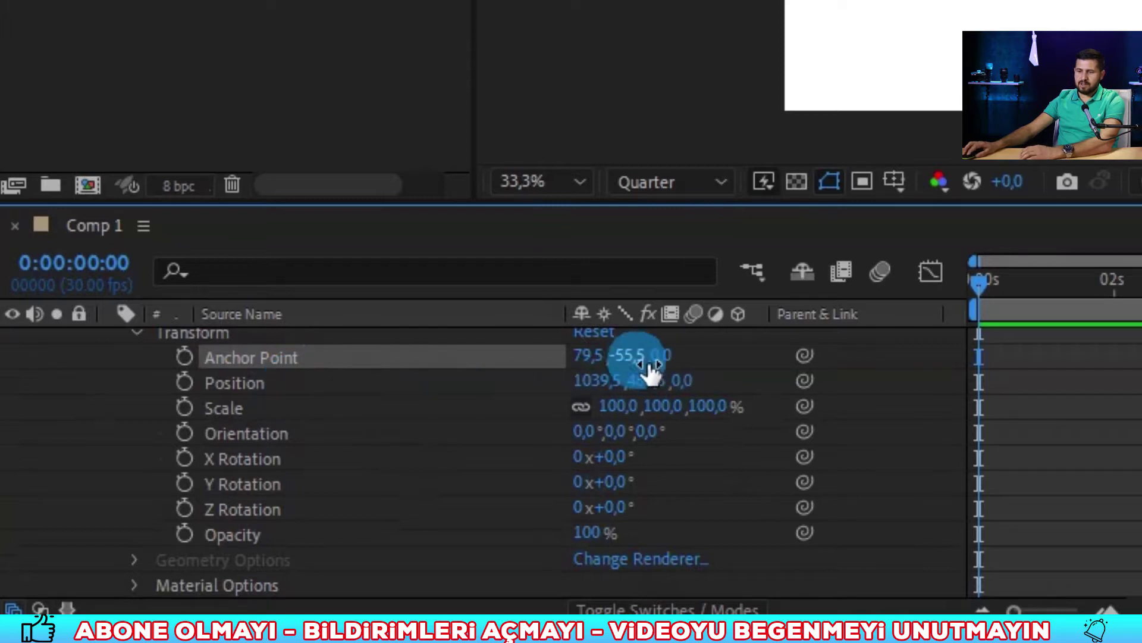
click(397, 388)
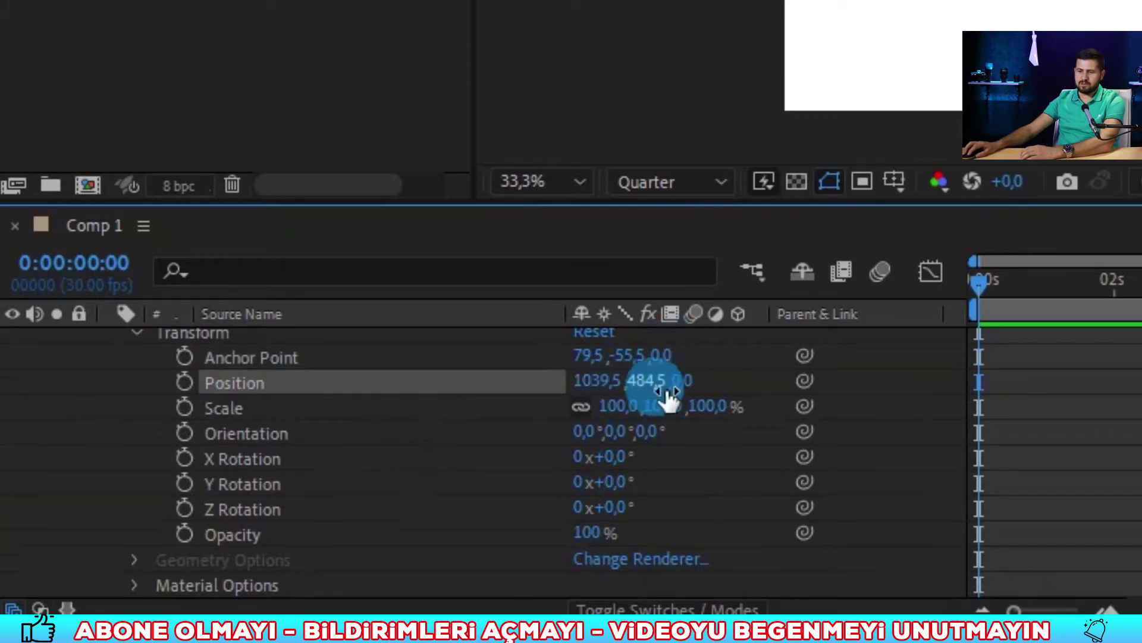
click(473, 408)
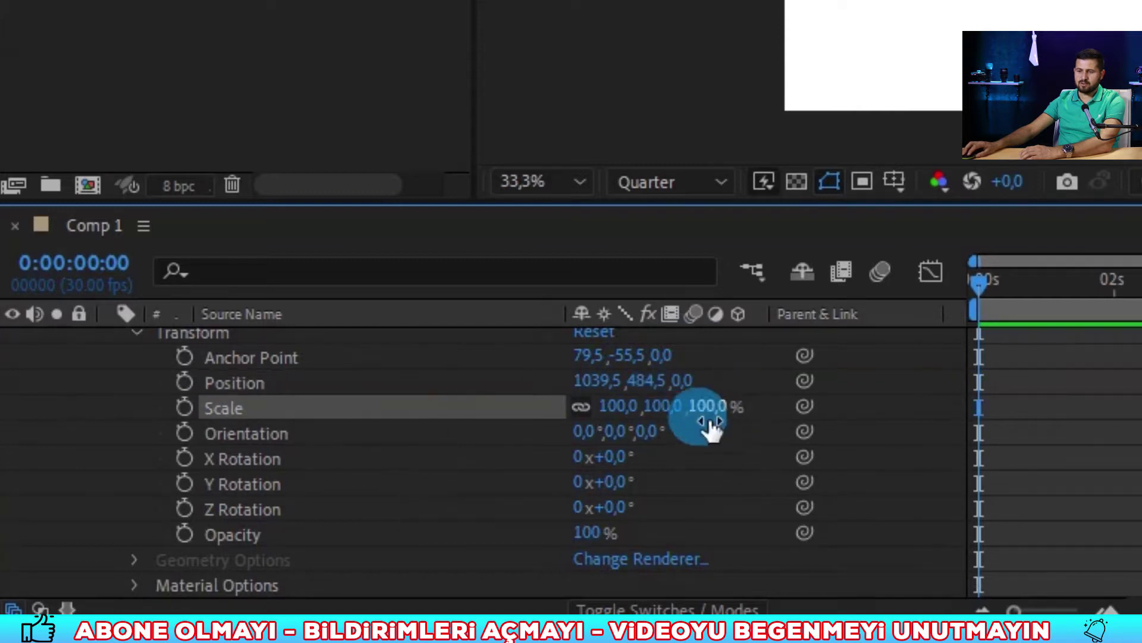
click(407, 439)
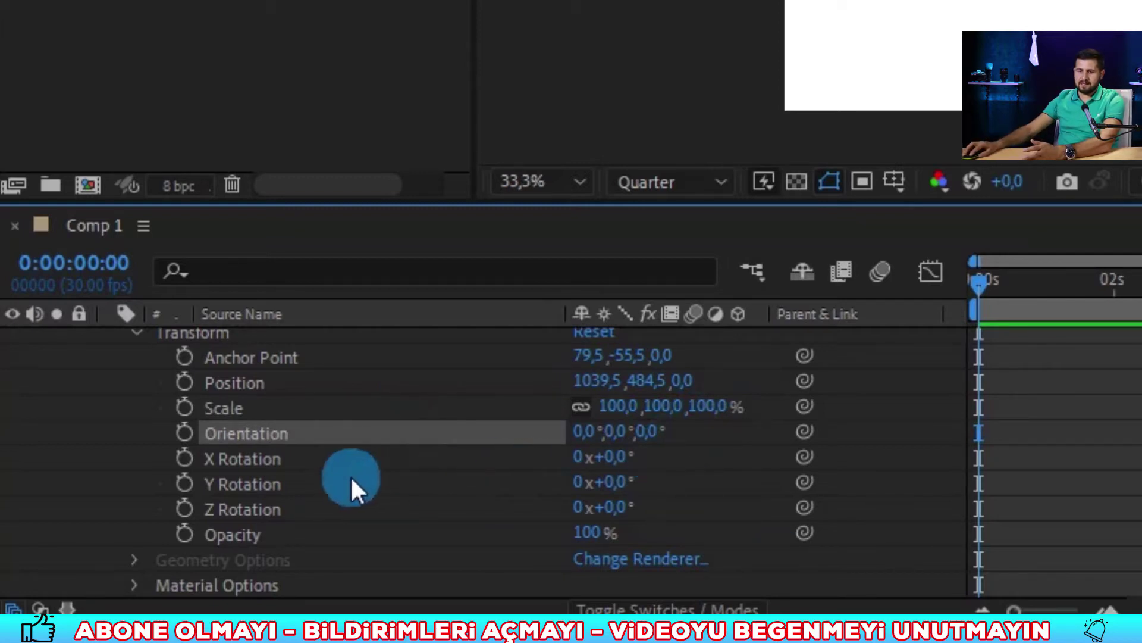
click(345, 462)
click(333, 485)
click(319, 512)
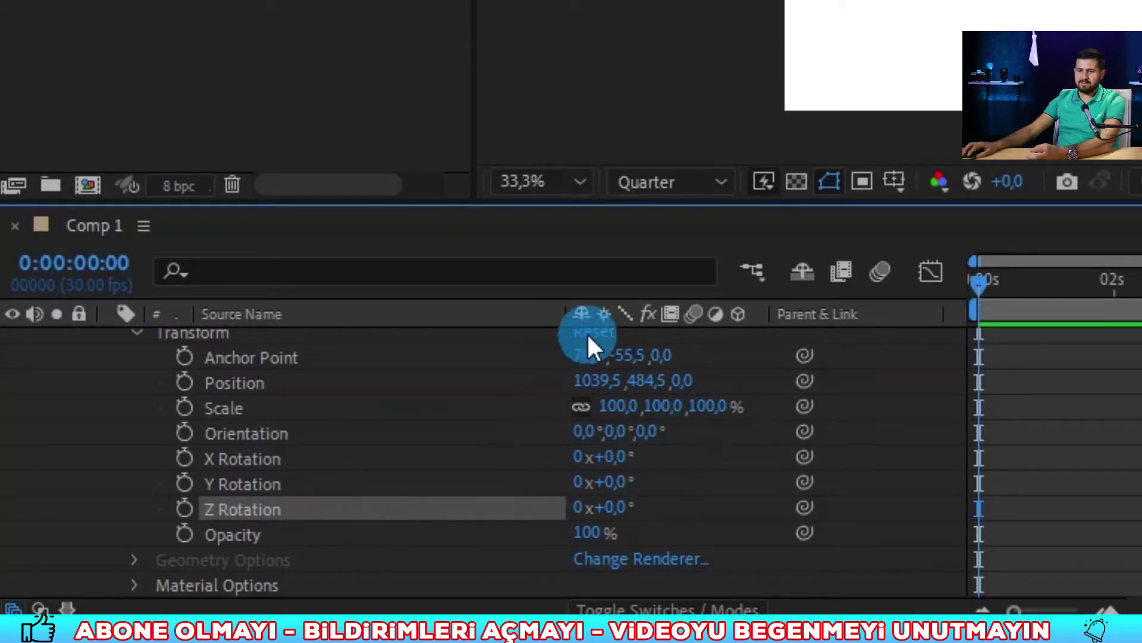
scroll(747, 425, up, 2)
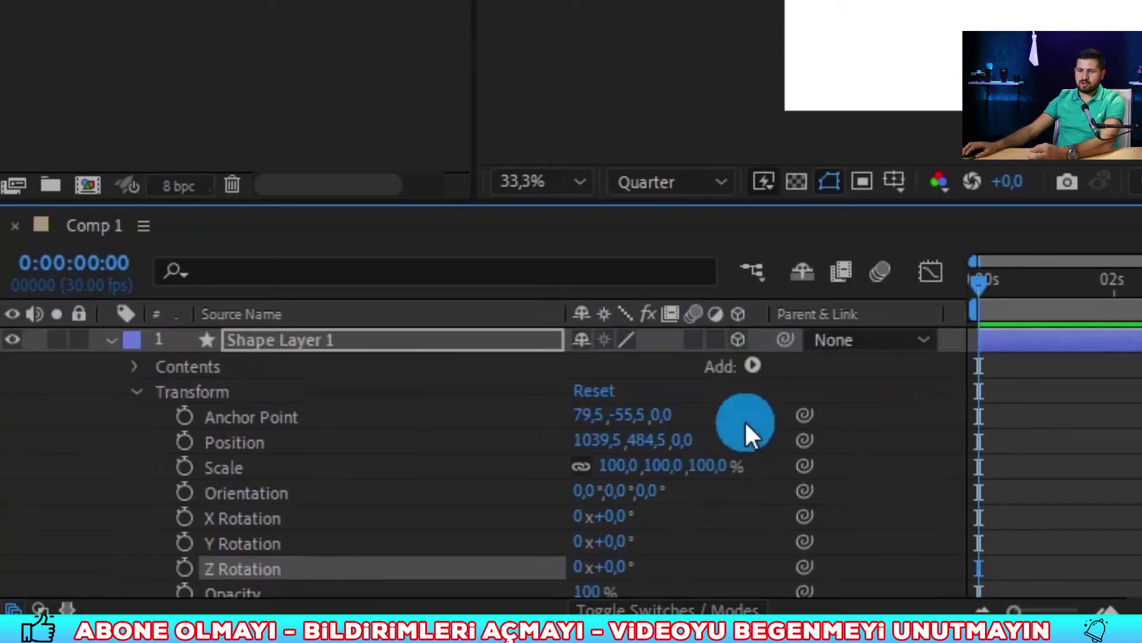
click(739, 342)
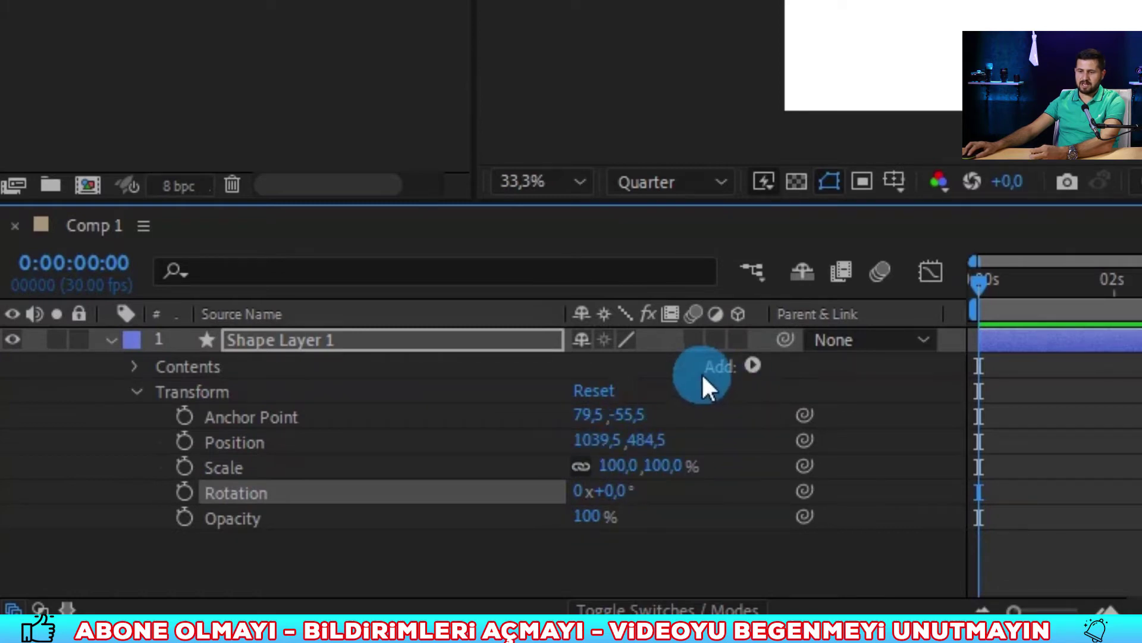
Turn on the 3D Layer switch for Shape Layer 1.
click(740, 344)
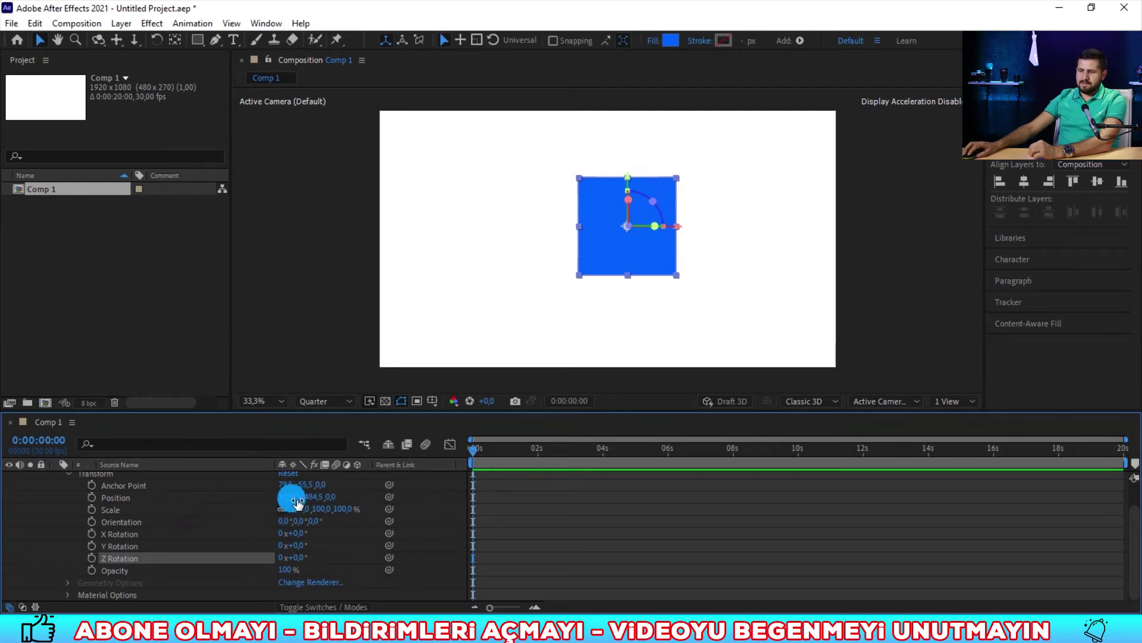
Scrub the square's Position to 1132.5, 489.5, 693.
drag(297, 502, 365, 501)
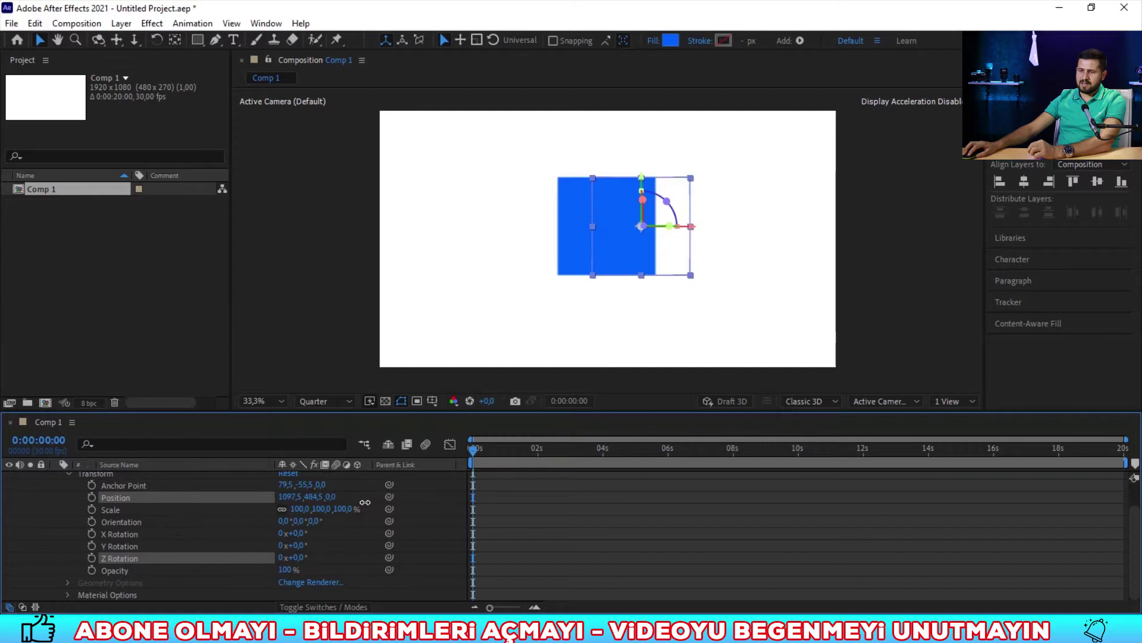
click(326, 510)
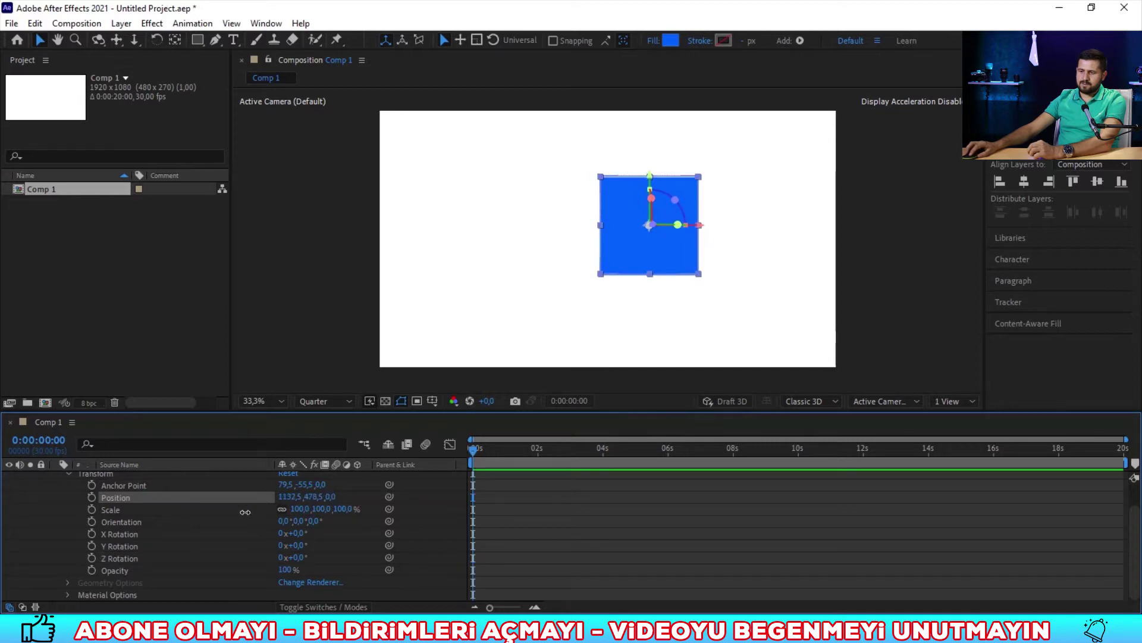
drag(315, 497, 336, 499)
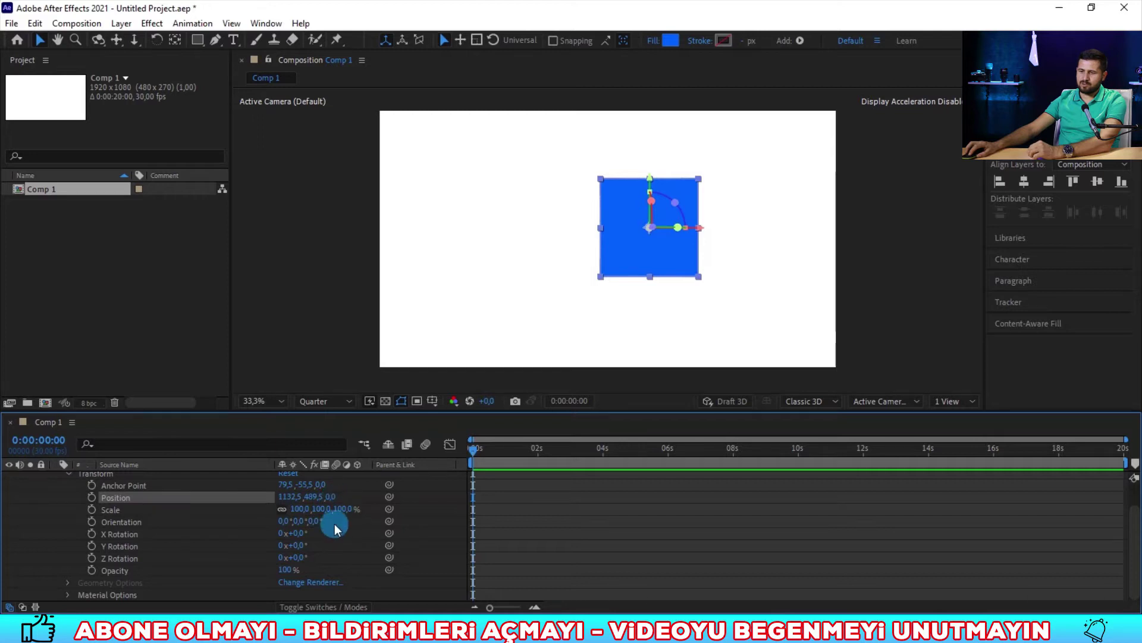
drag(79, 534, 53, 538)
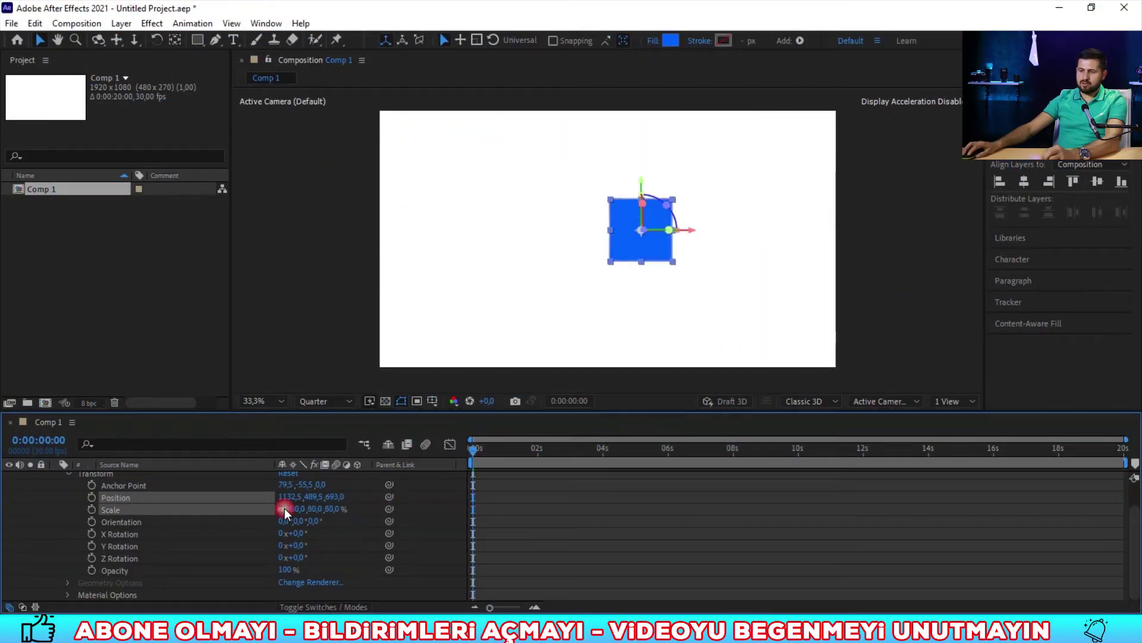
Scrub Scale Z up to 134%, then type 80 so Scale reads 80, 80, 80%.
click(285, 511)
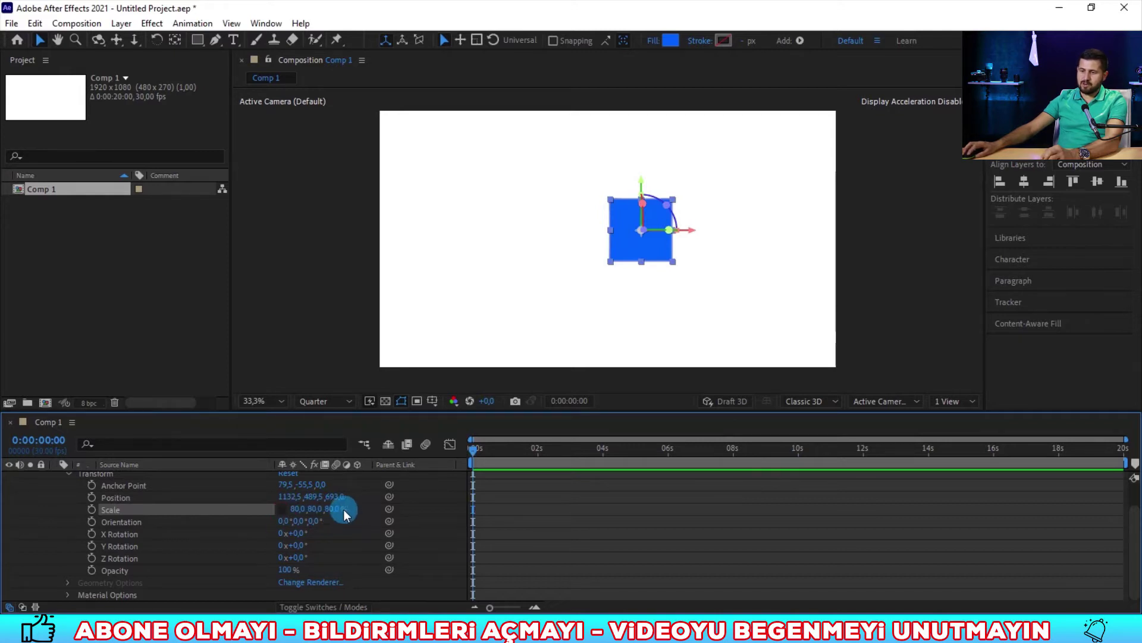
drag(376, 506, 399, 505)
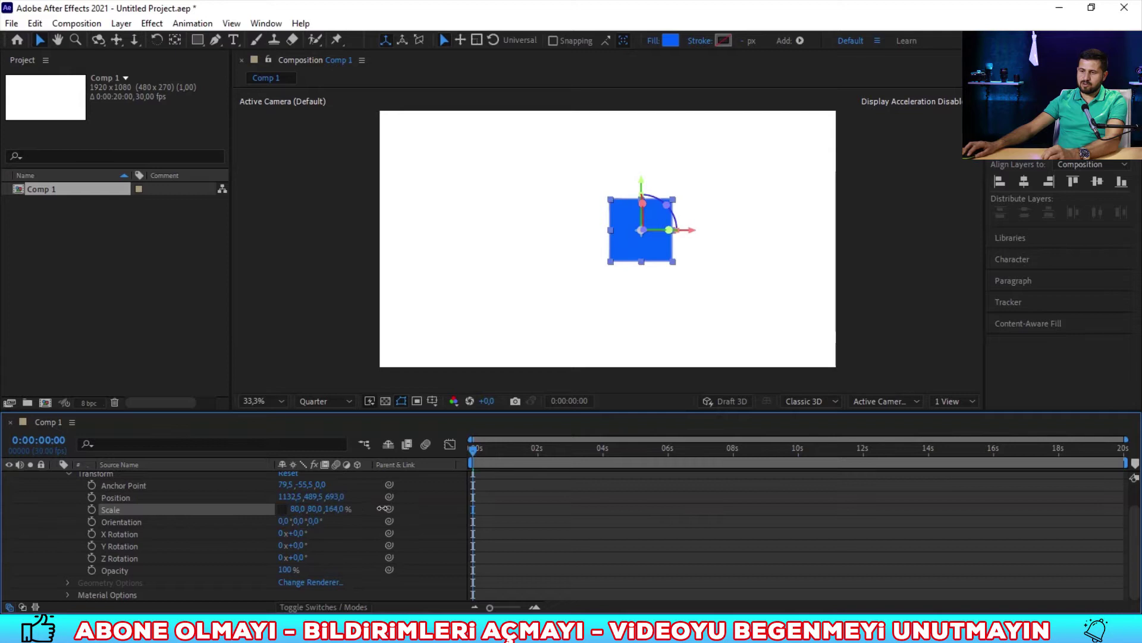
click(333, 512)
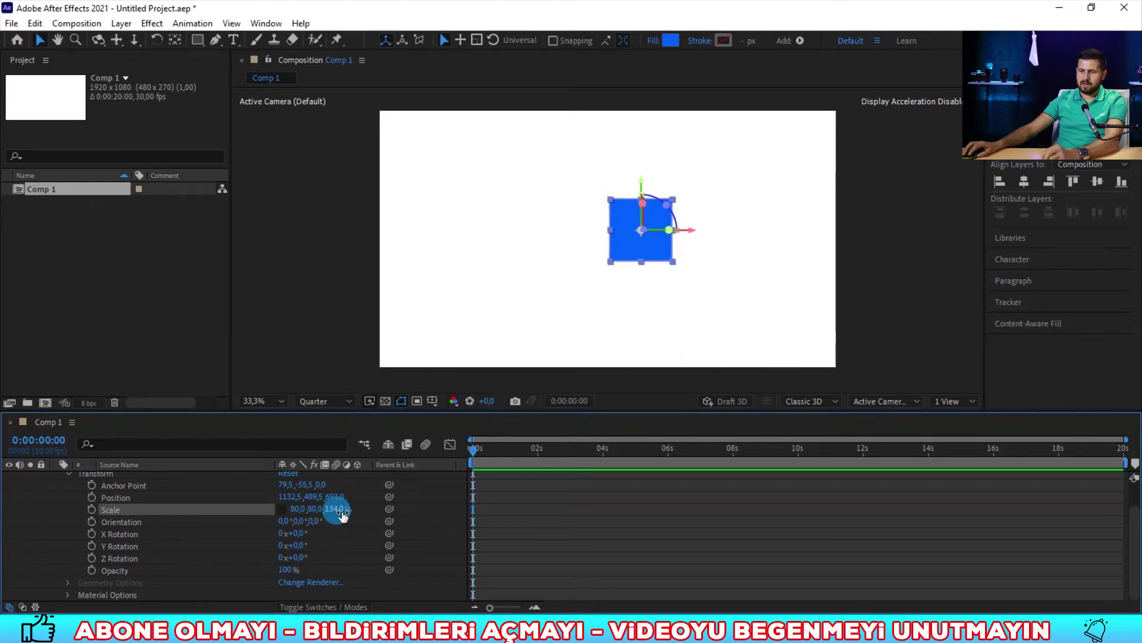
text(80)
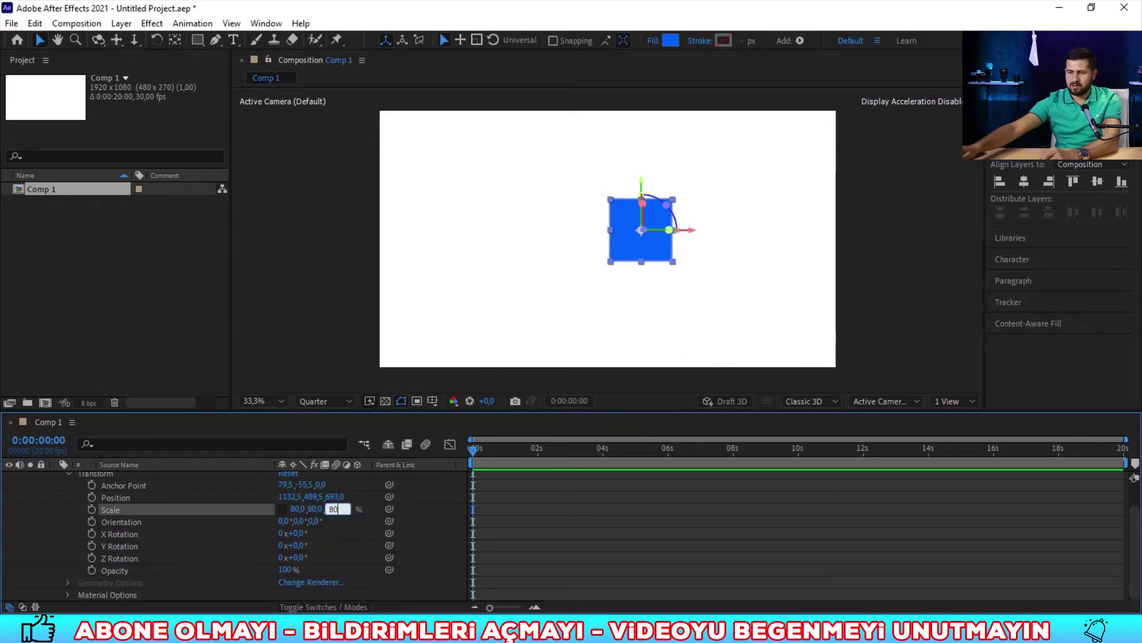
key(Return)
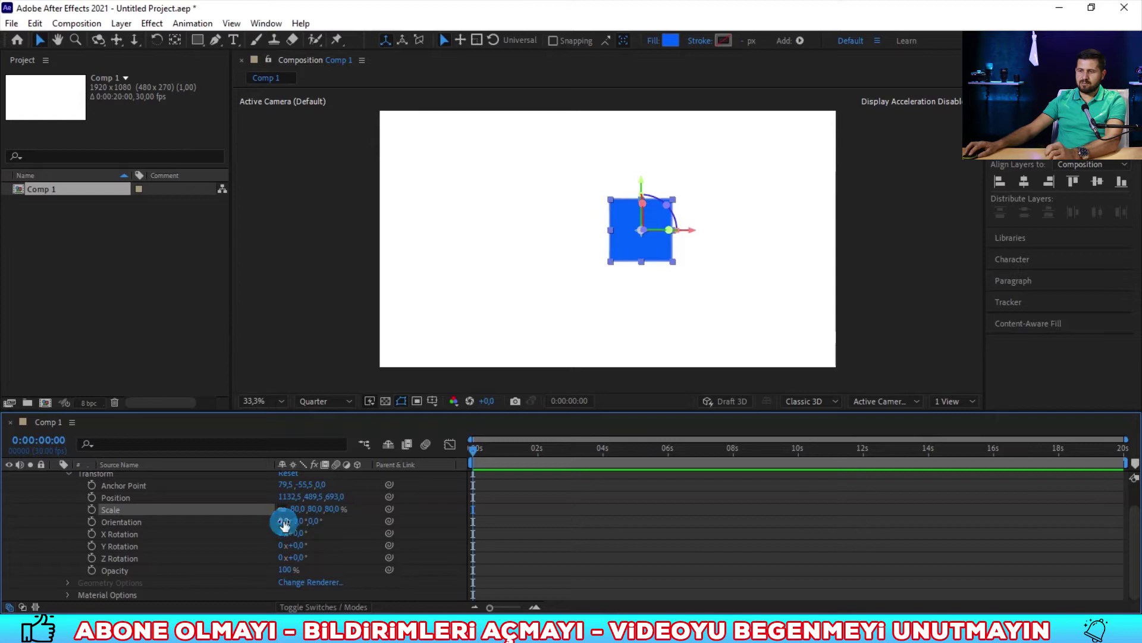
mouse_move(288, 523)
mouse_down()
mouse_move(428, 526)
mouse_move(310, 524)
mouse_move(337, 513)
mouse_move(300, 569)
mouse_up()
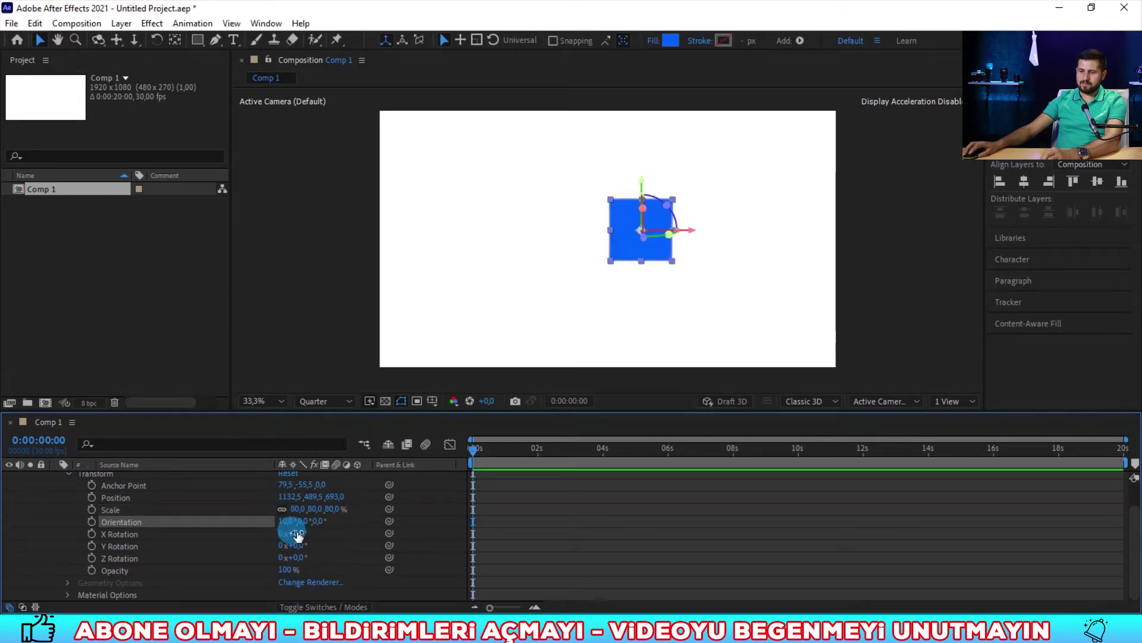
text(0)
mouse_move(287, 522)
mouse_down()
mouse_move(389, 521)
mouse_move(286, 520)
mouse_up()
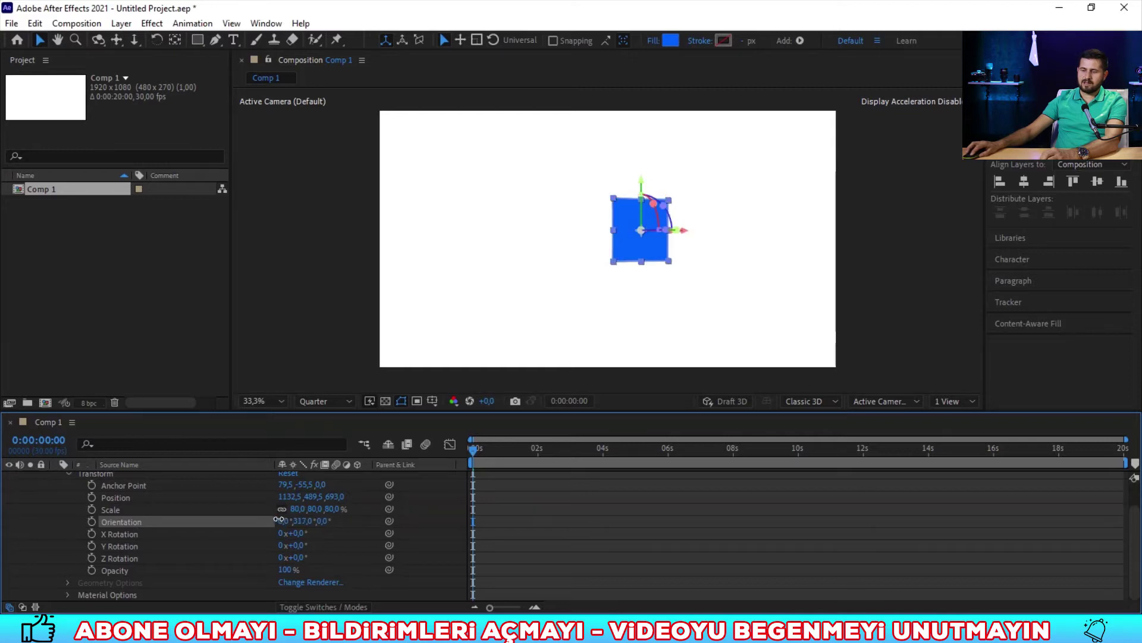
click(302, 522)
text(0)
click(326, 539)
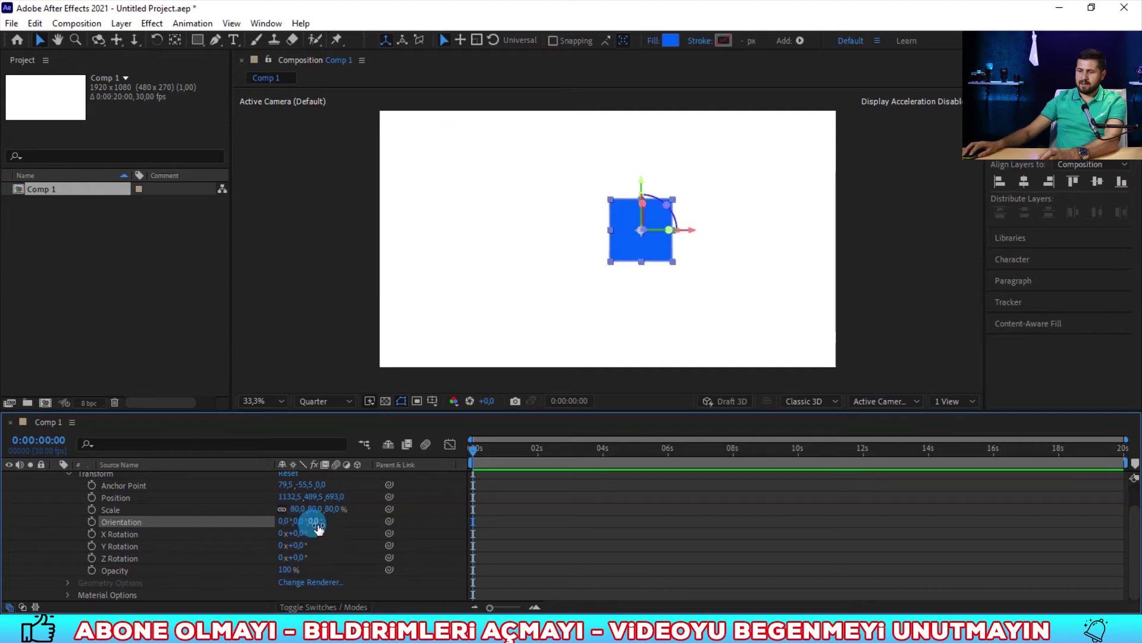
drag(346, 521, 336, 523)
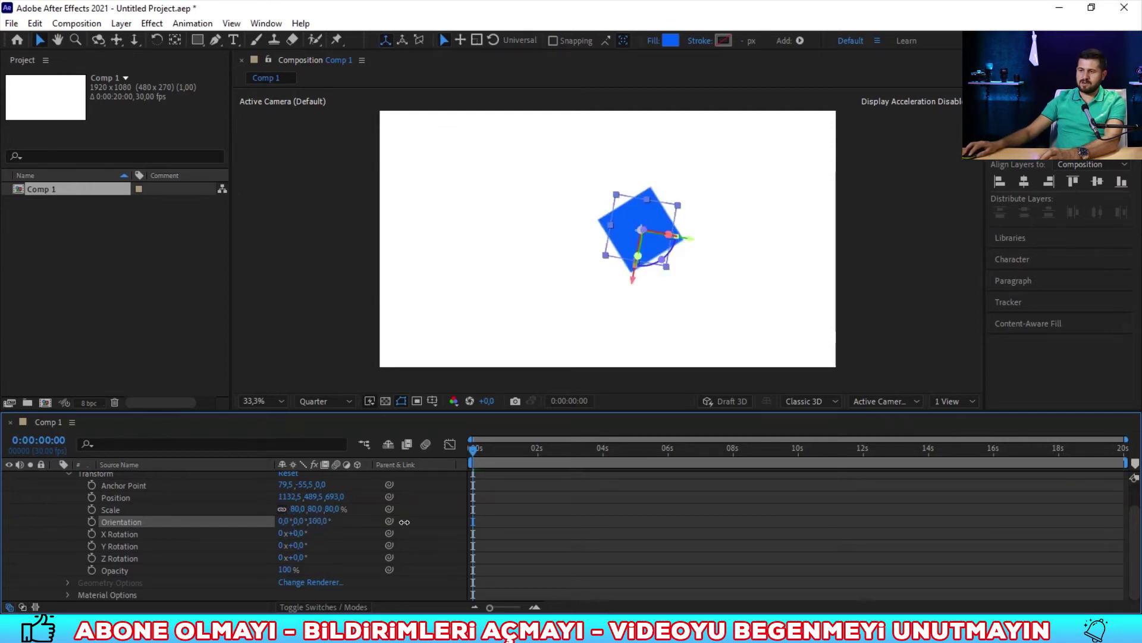
drag(332, 524, 330, 524)
click(317, 522)
text(0)
key(Return)
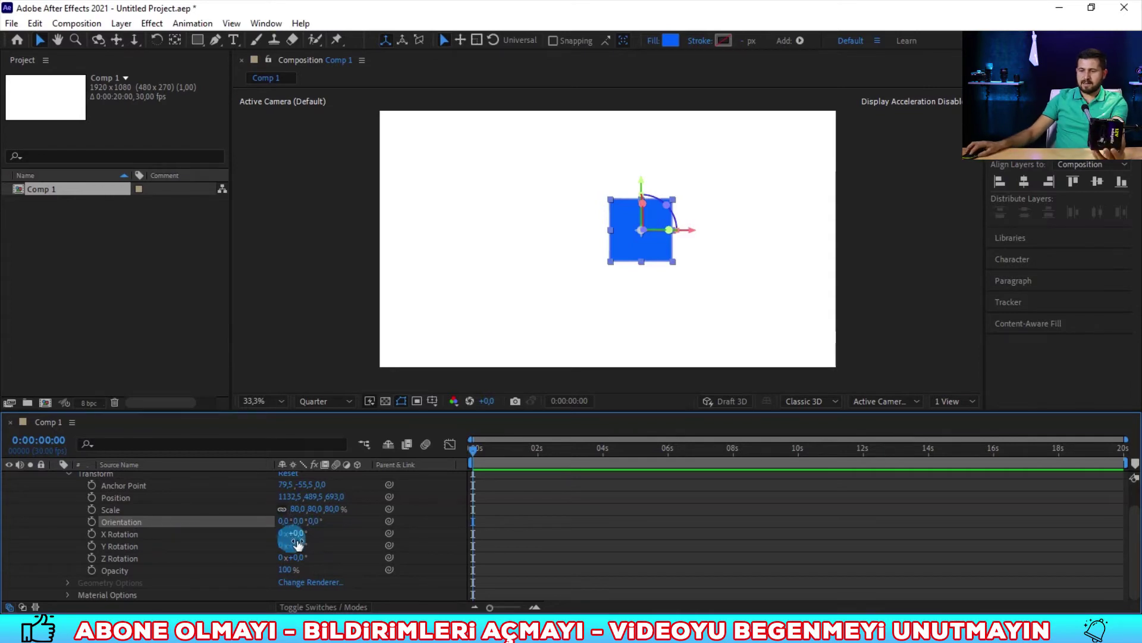
Scrub X Rotation to 27°, Y Rotation to 186° and Z Rotation to 225°.
mouse_move(298, 536)
mouse_down()
mouse_move(351, 534)
mouse_move(318, 535)
mouse_up()
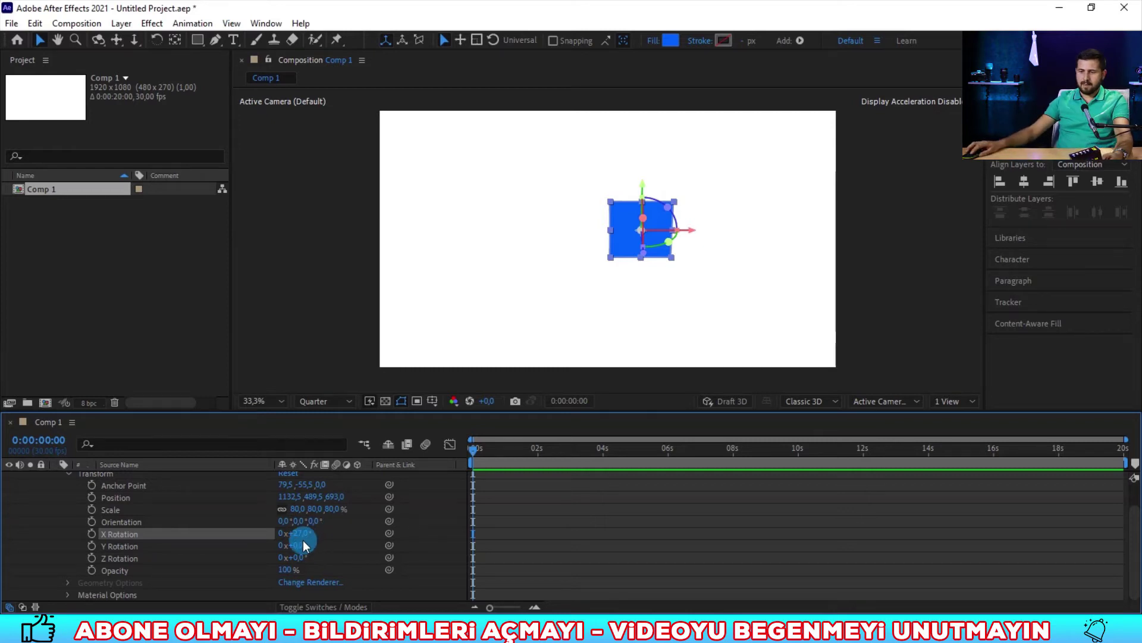
drag(303, 545, 426, 539)
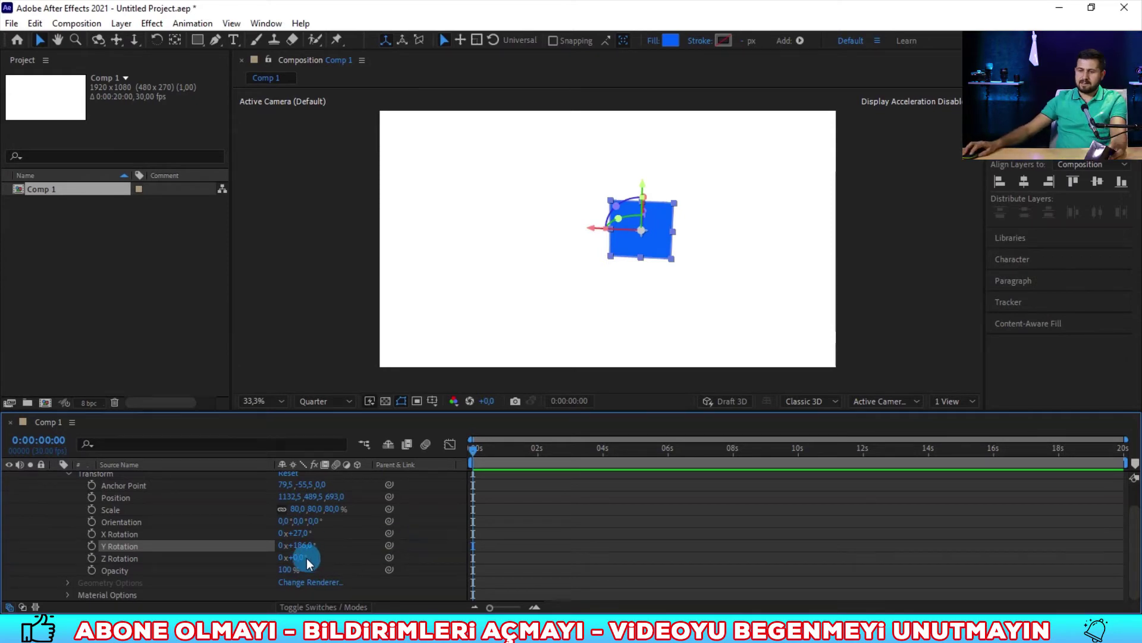
drag(306, 558, 449, 540)
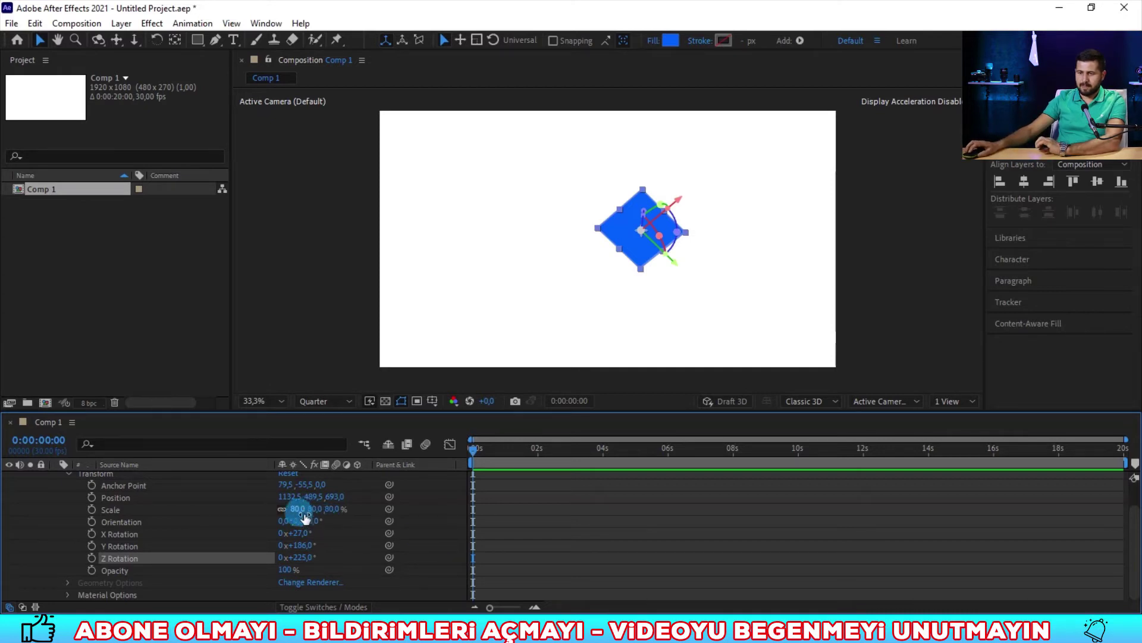
Reset all Transform values to defaults and collapse the Transform group.
scroll(318, 516, up, 2)
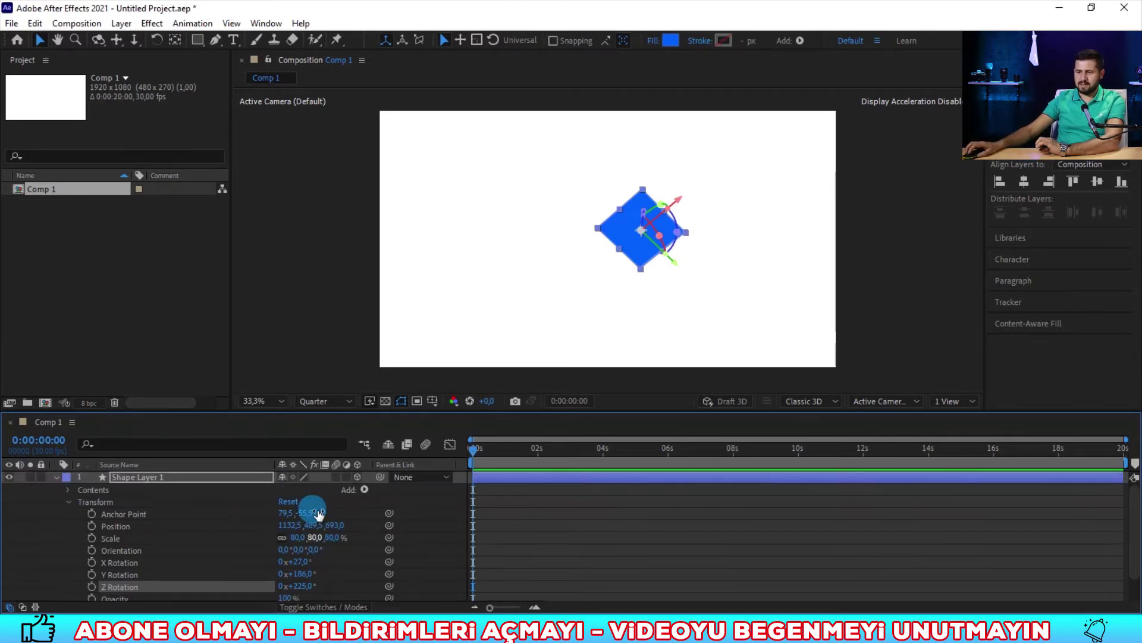
click(286, 499)
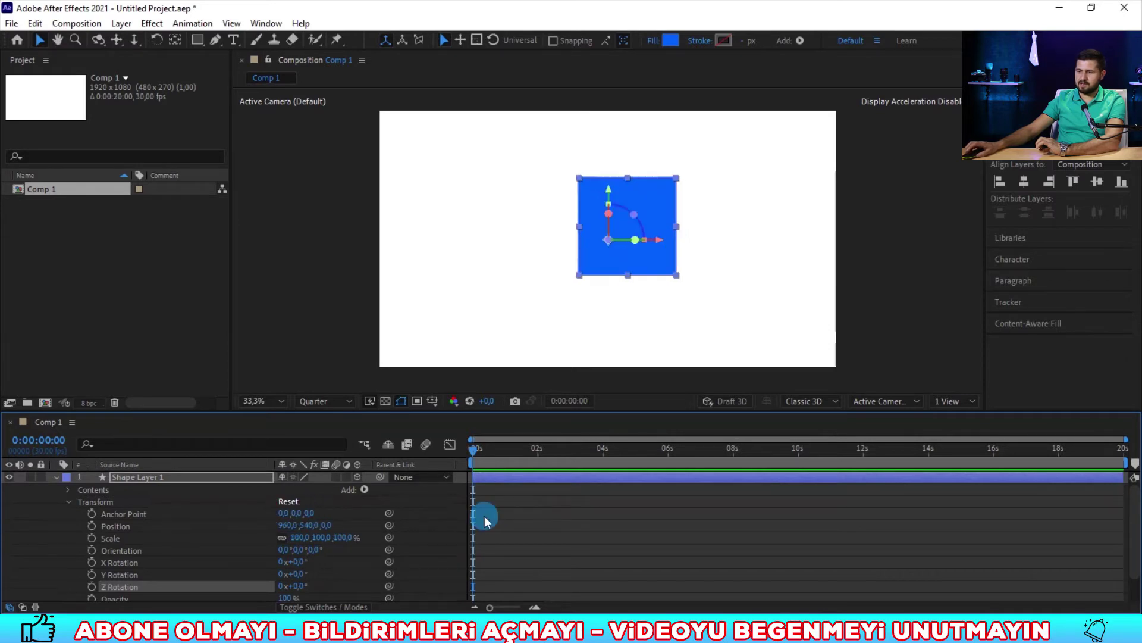
scroll(245, 533, down, 2)
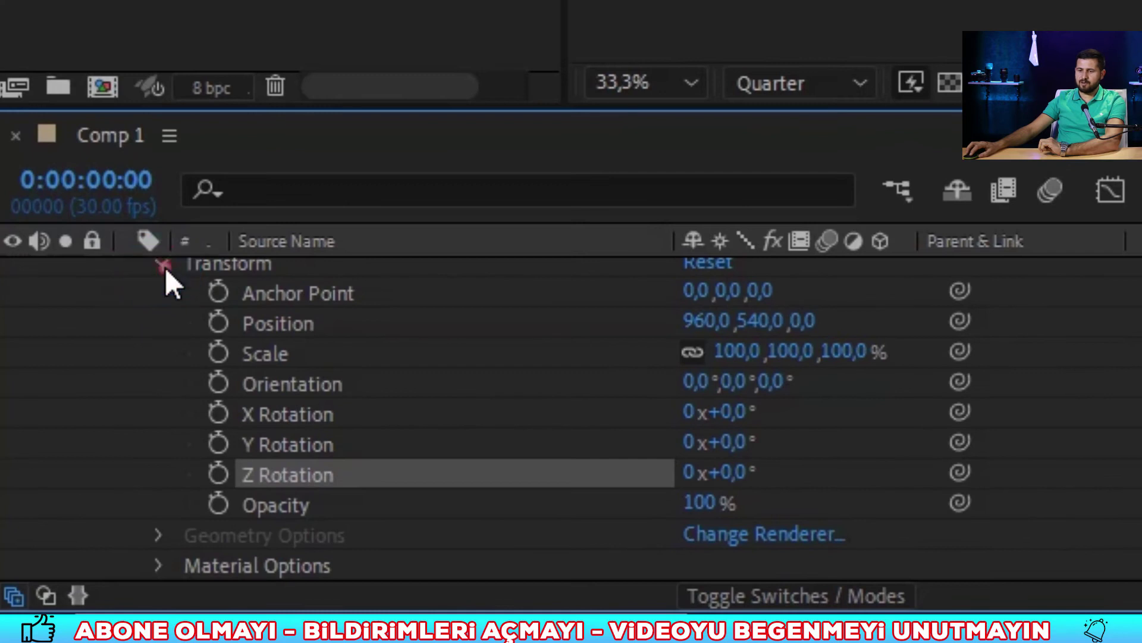
click(163, 266)
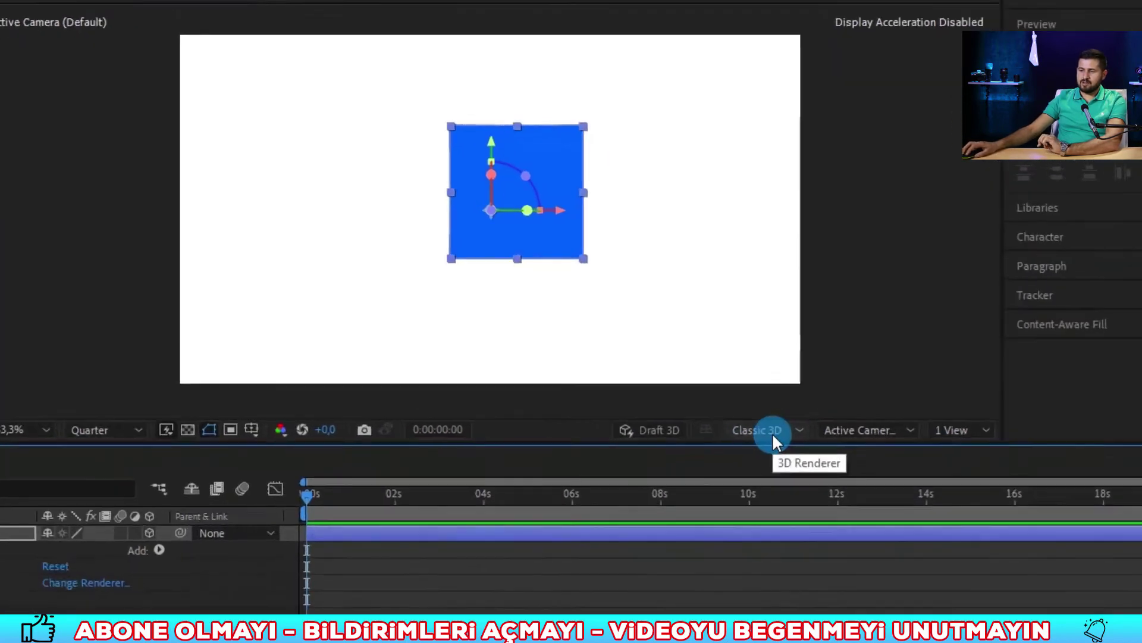
Try the CINEMA 4D renderer to show Geometry Options, then switch back to Classic 3D.
click(816, 405)
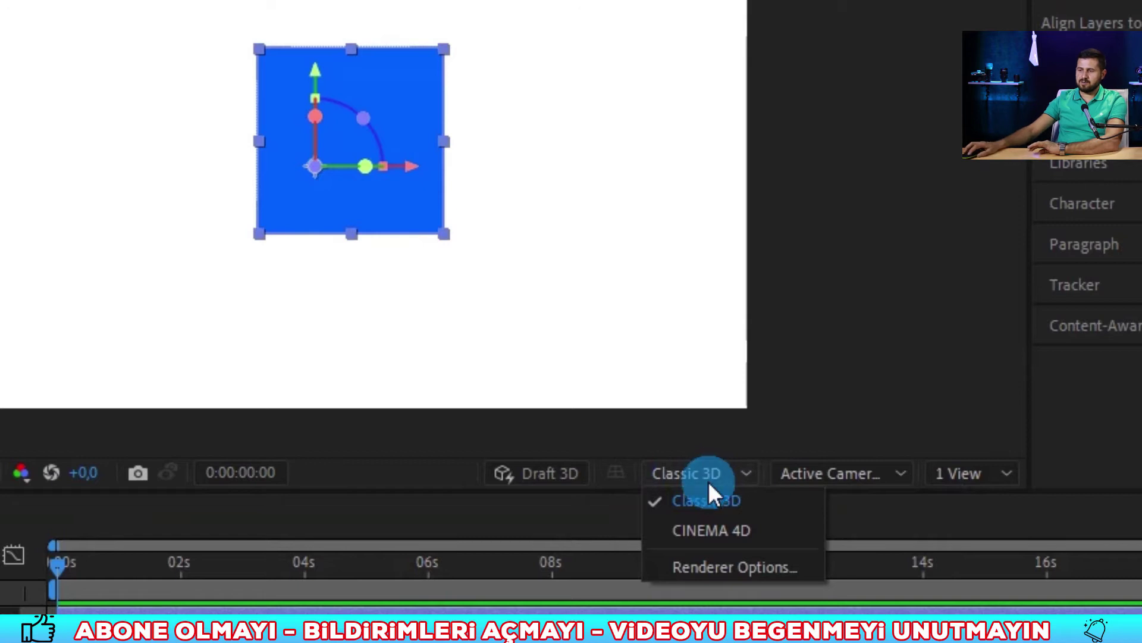
click(720, 530)
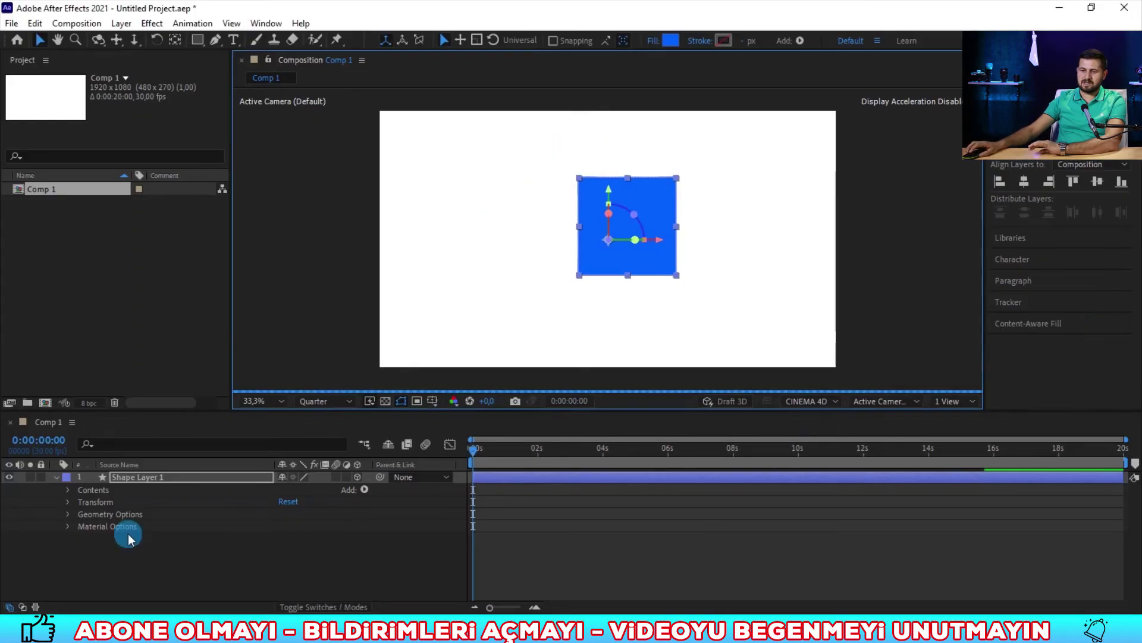
click(105, 515)
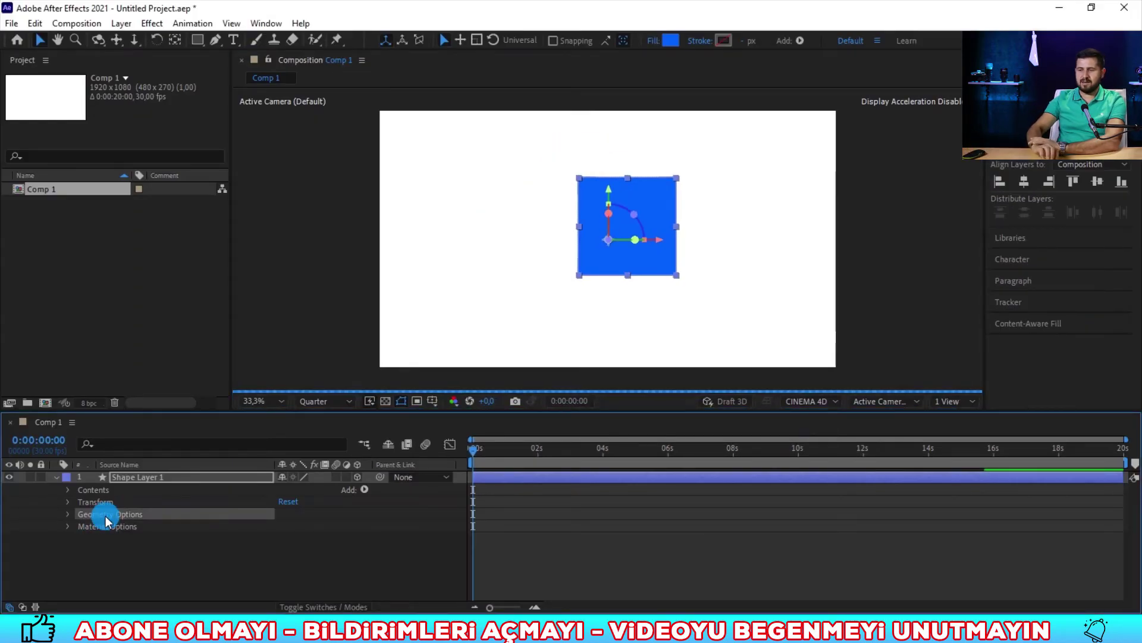
click(809, 402)
click(815, 415)
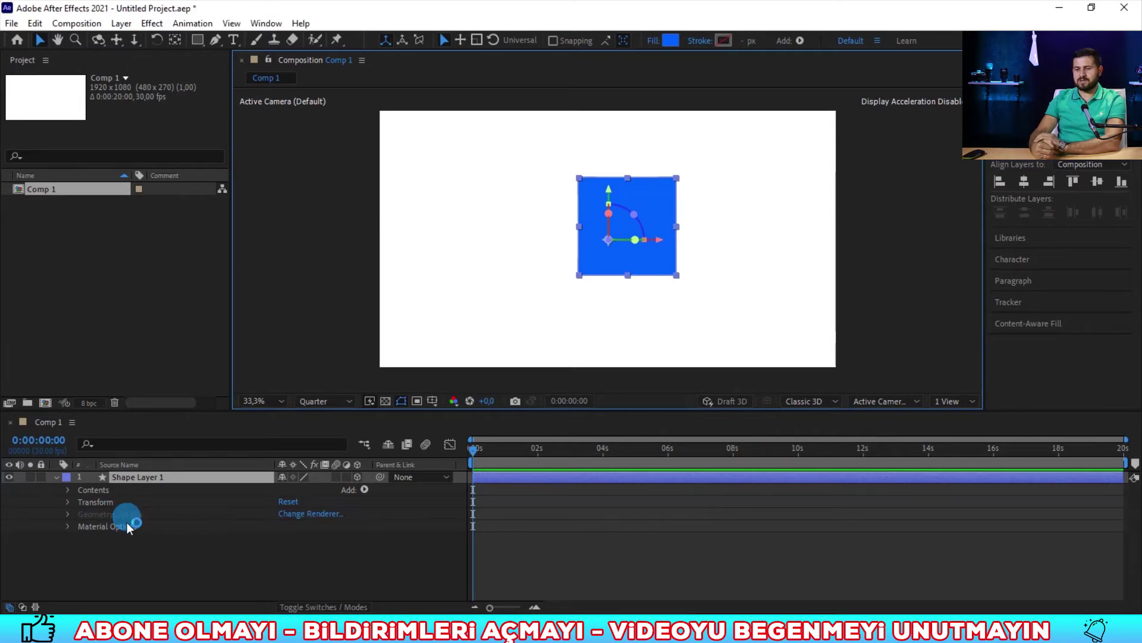
Expand and collapse Material Options, then select the Transform group.
click(67, 526)
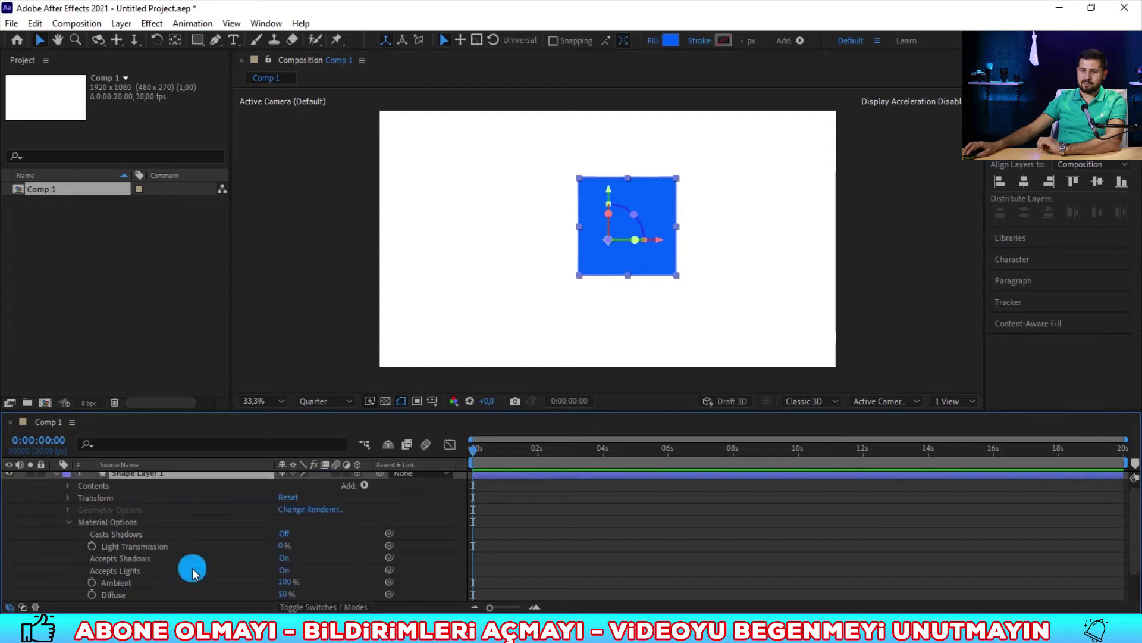
scroll(191, 567, up, 2)
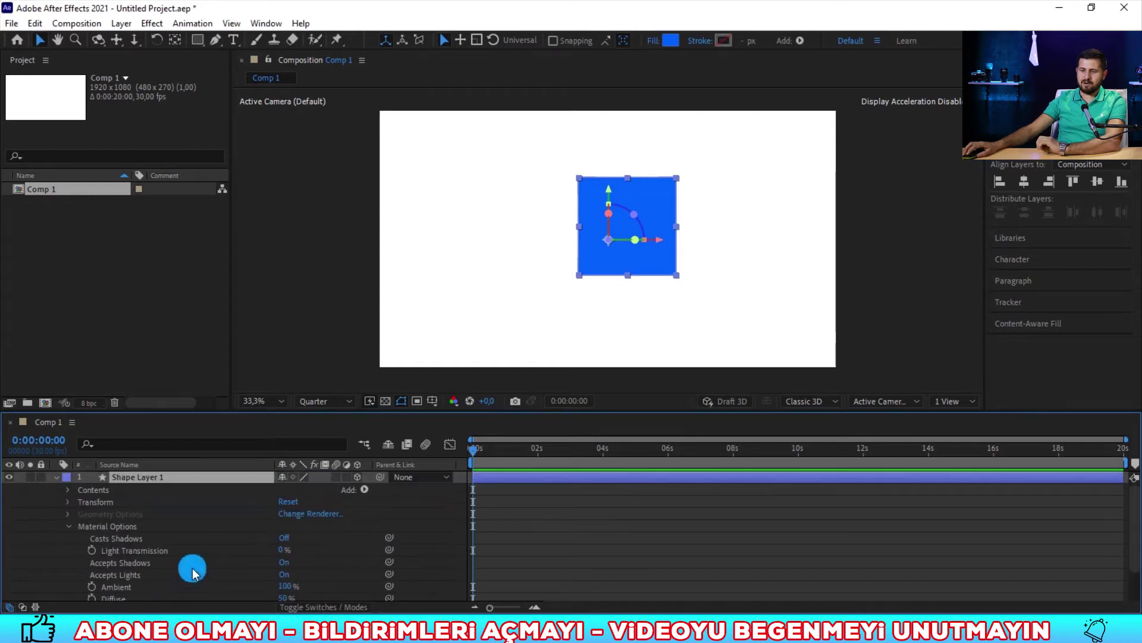
click(69, 527)
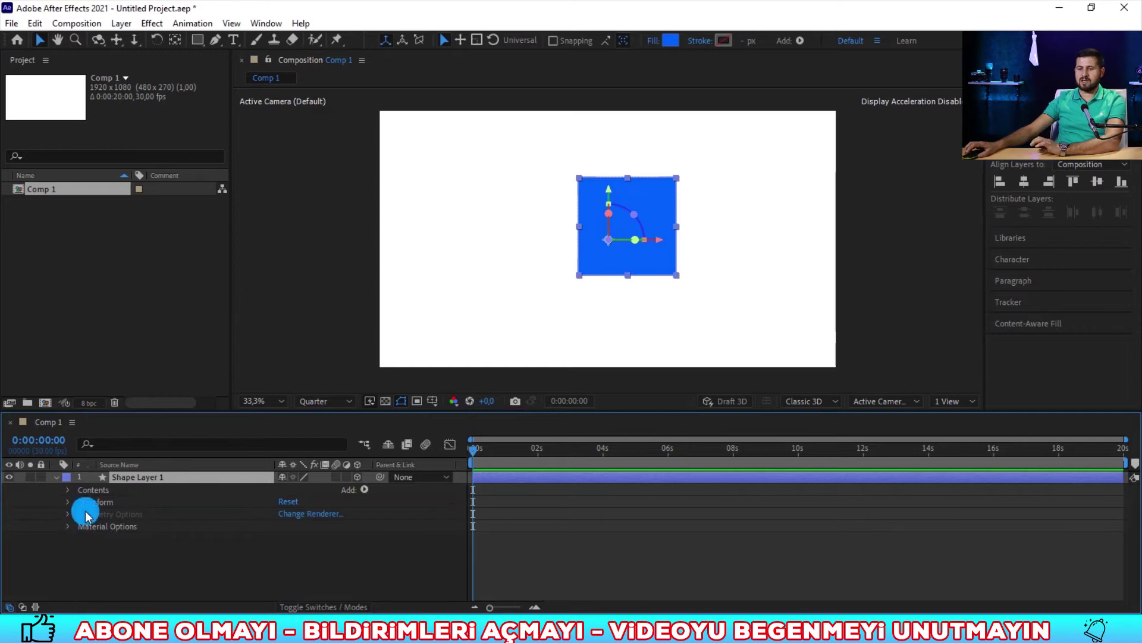
click(109, 503)
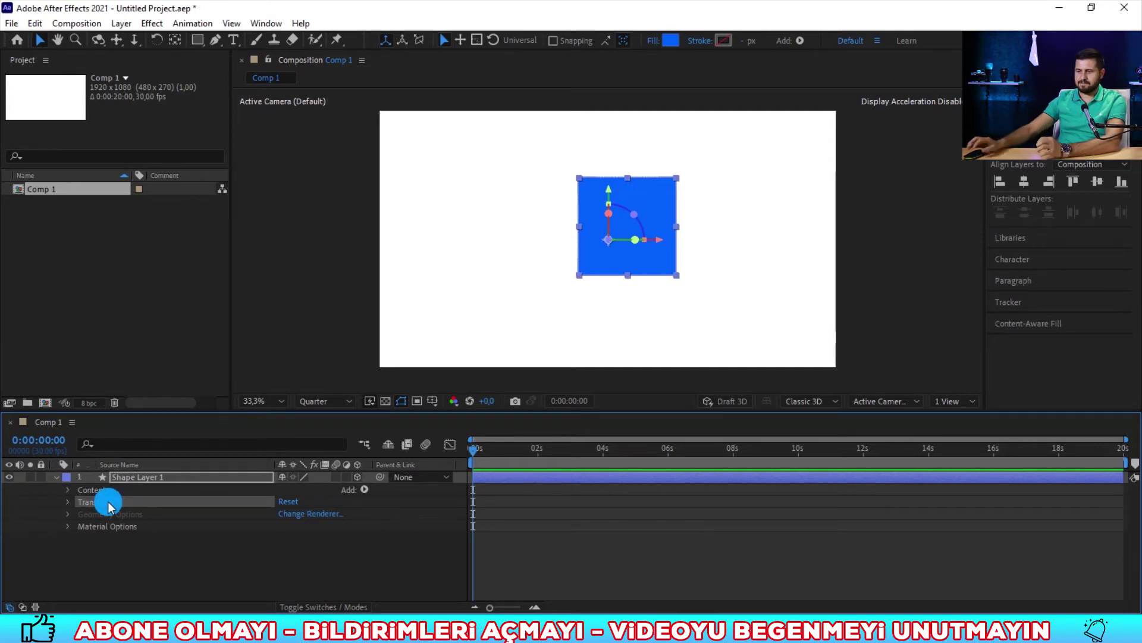
Keyframe X Rotation from 0° at the first frame to 1x at about two seconds.
click(66, 502)
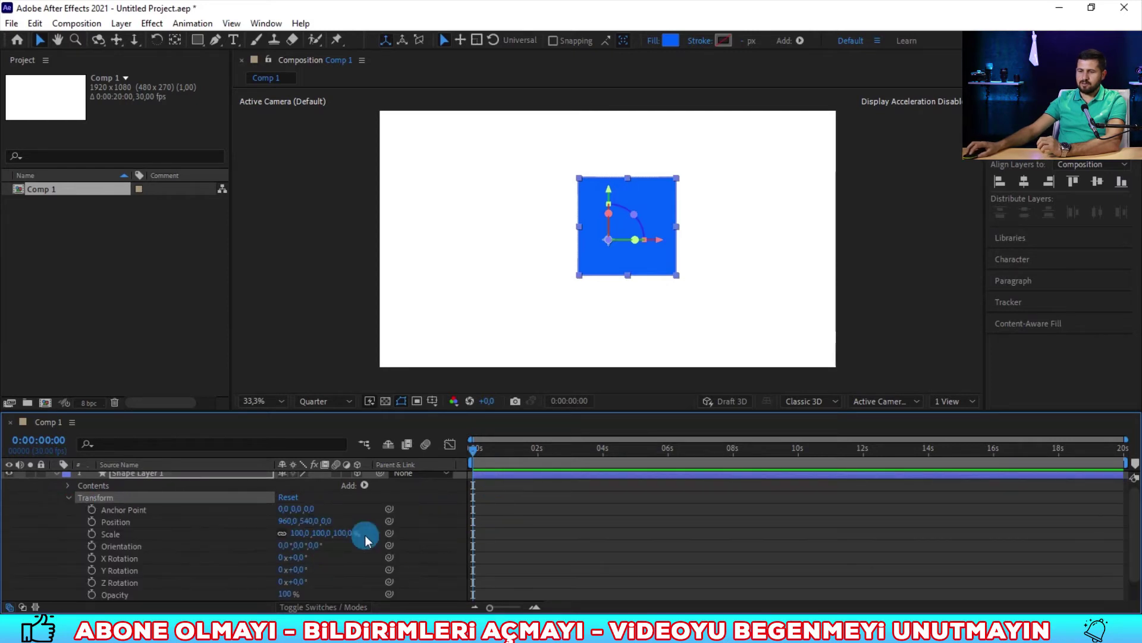
click(92, 558)
drag(474, 450, 537, 461)
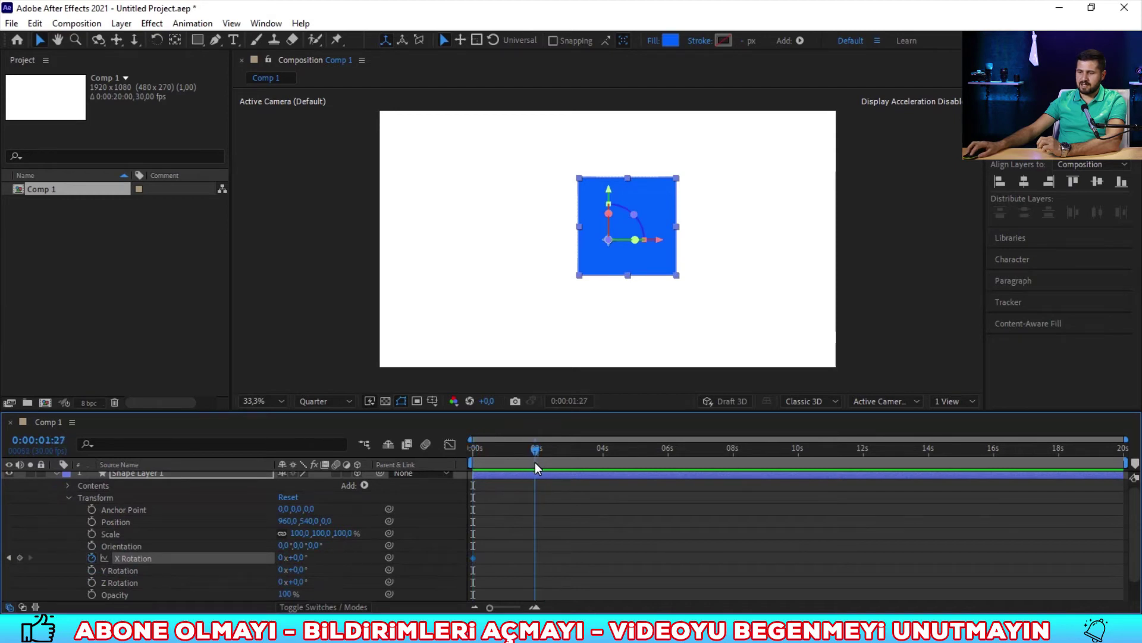
click(285, 557)
text(1)
key(Return)
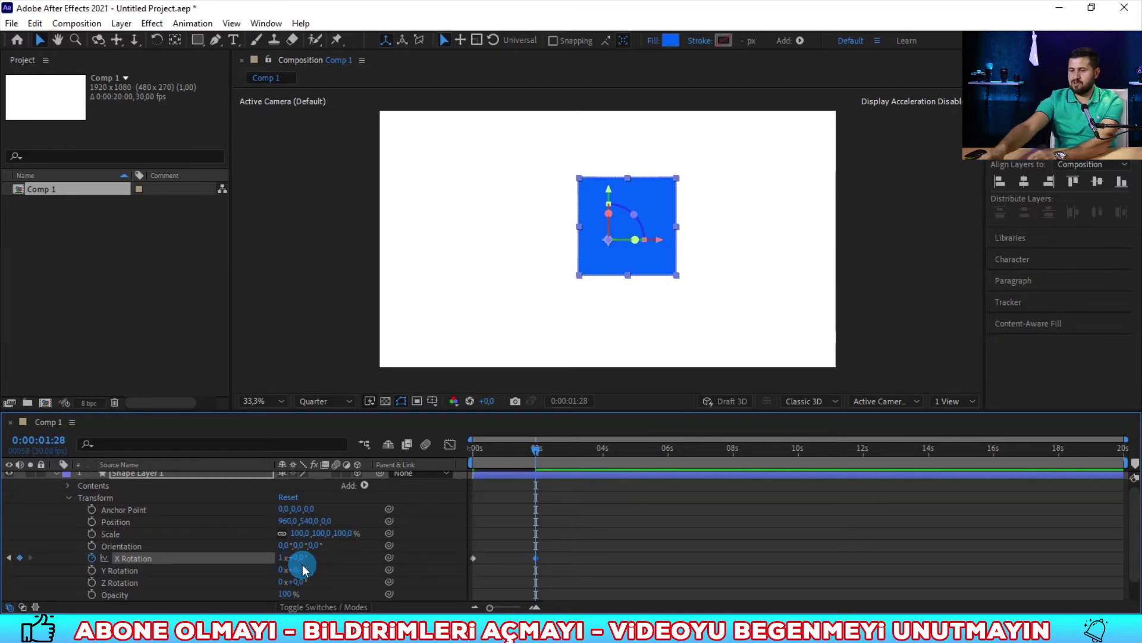
Preview the X spin, extend the work area to about six seconds, and key Y Rotation at 1:28.
key(space)
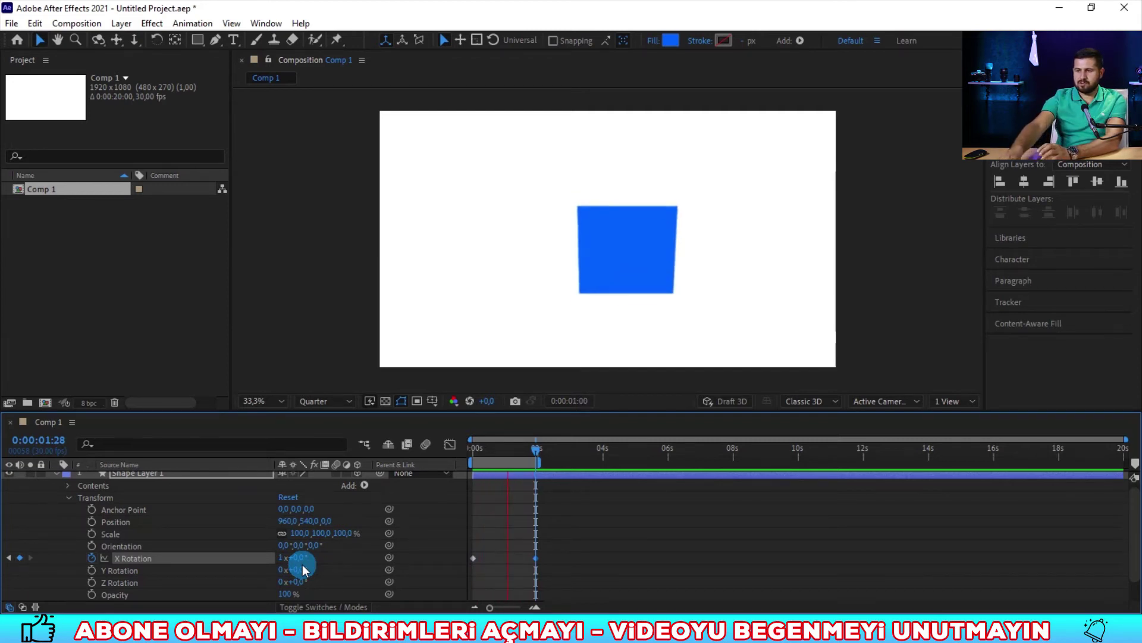
key(space)
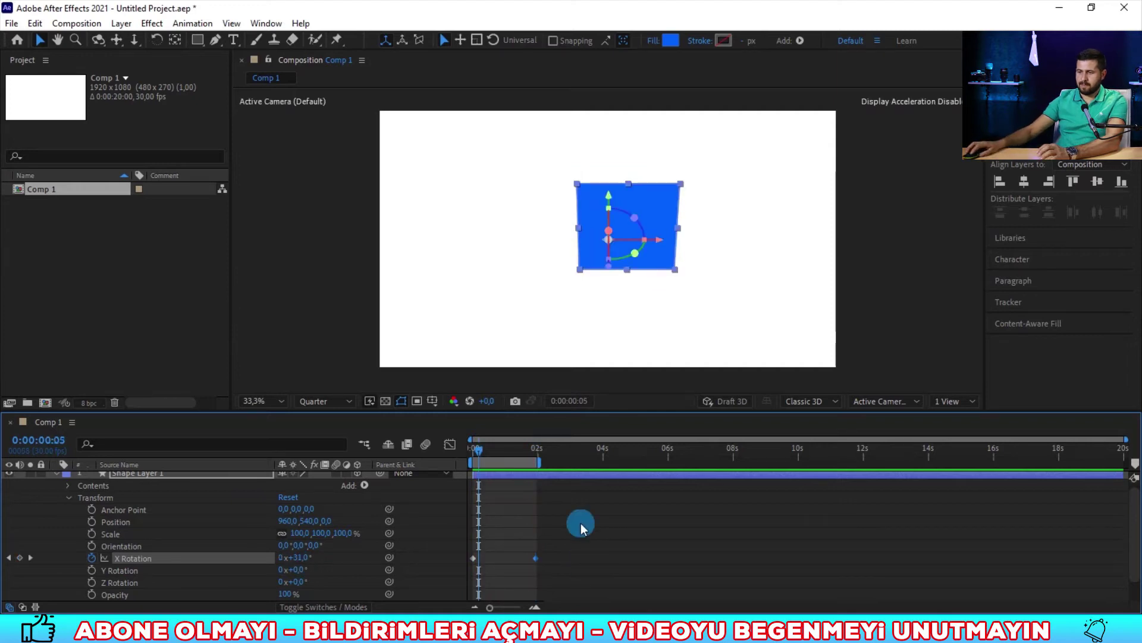
drag(545, 461, 657, 462)
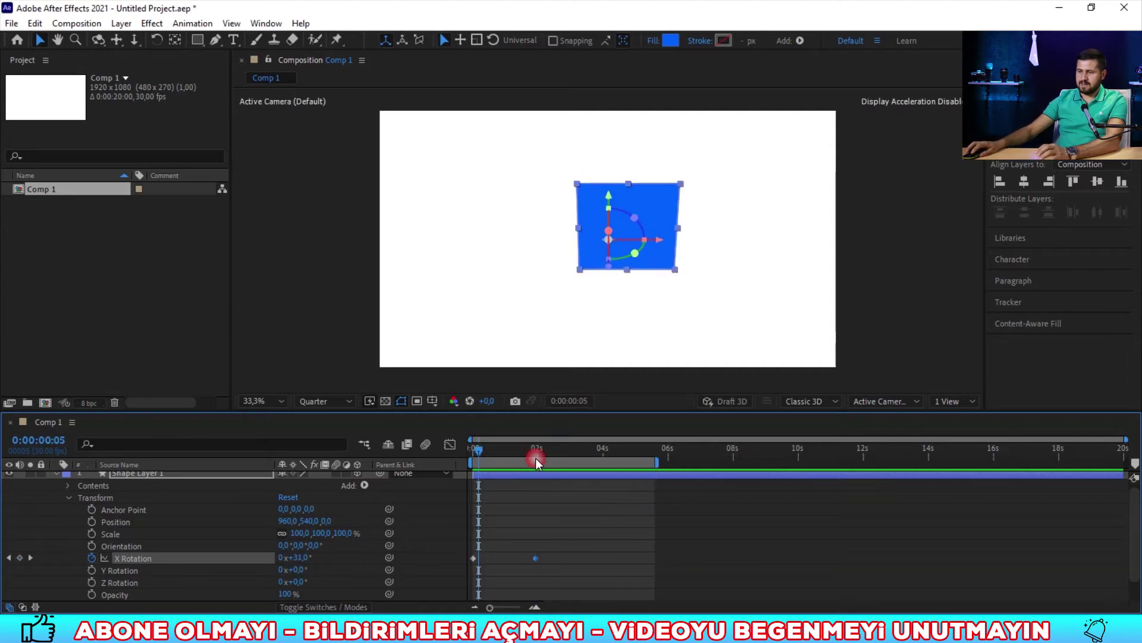
mouse_move(483, 449)
mouse_down()
mouse_move(546, 465)
mouse_move(535, 473)
mouse_up()
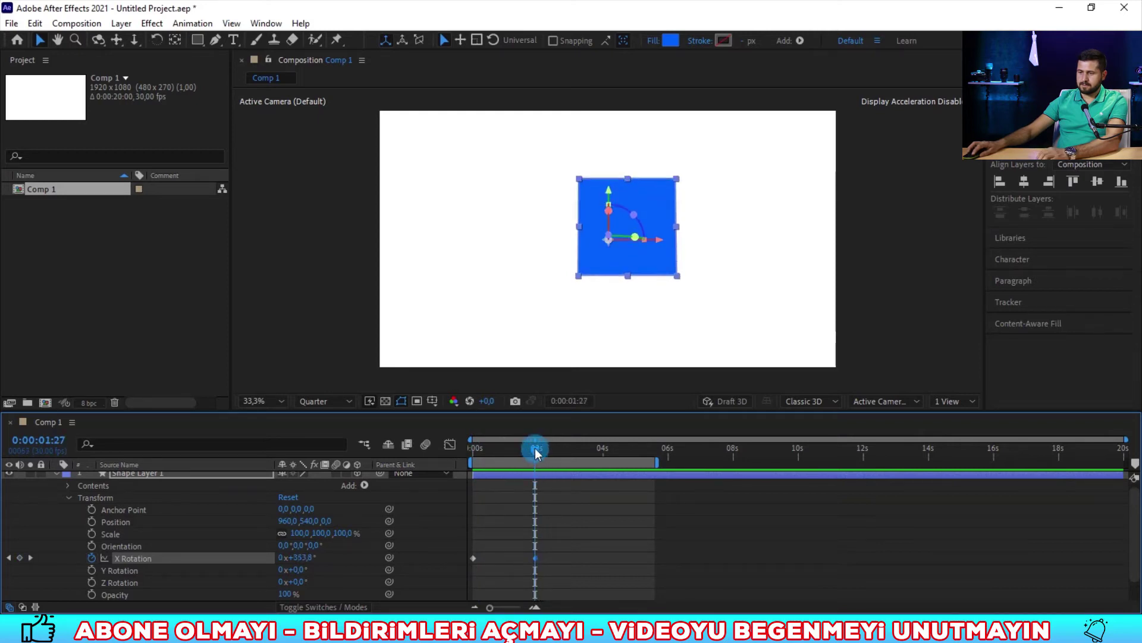
click(537, 451)
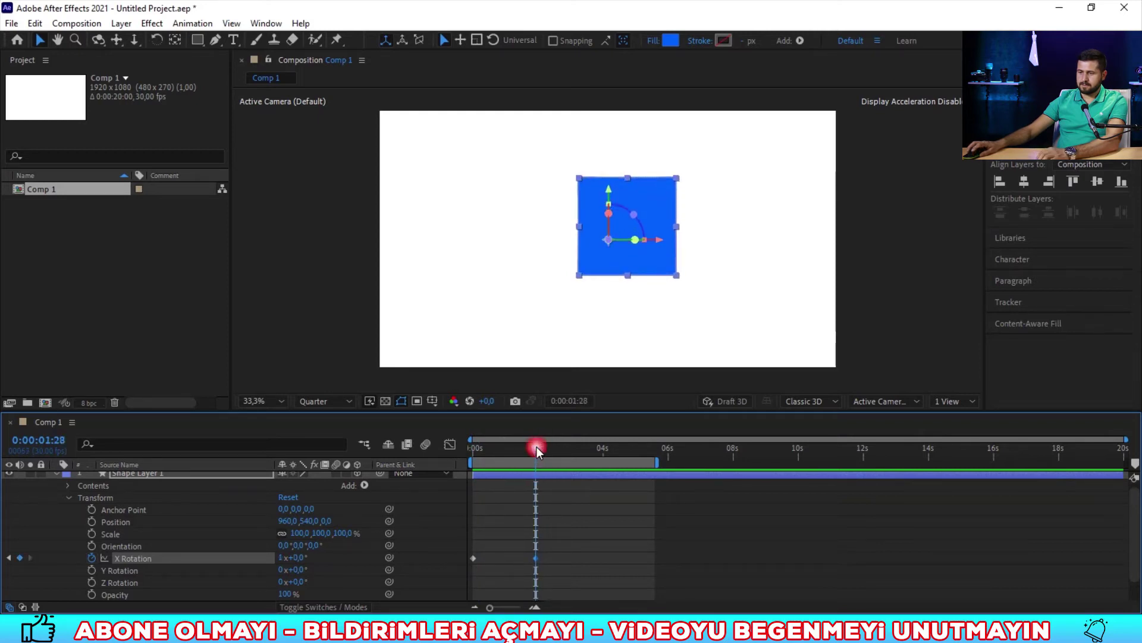
click(91, 569)
Set Y Rotation to 1x at about four seconds.
drag(580, 452, 605, 454)
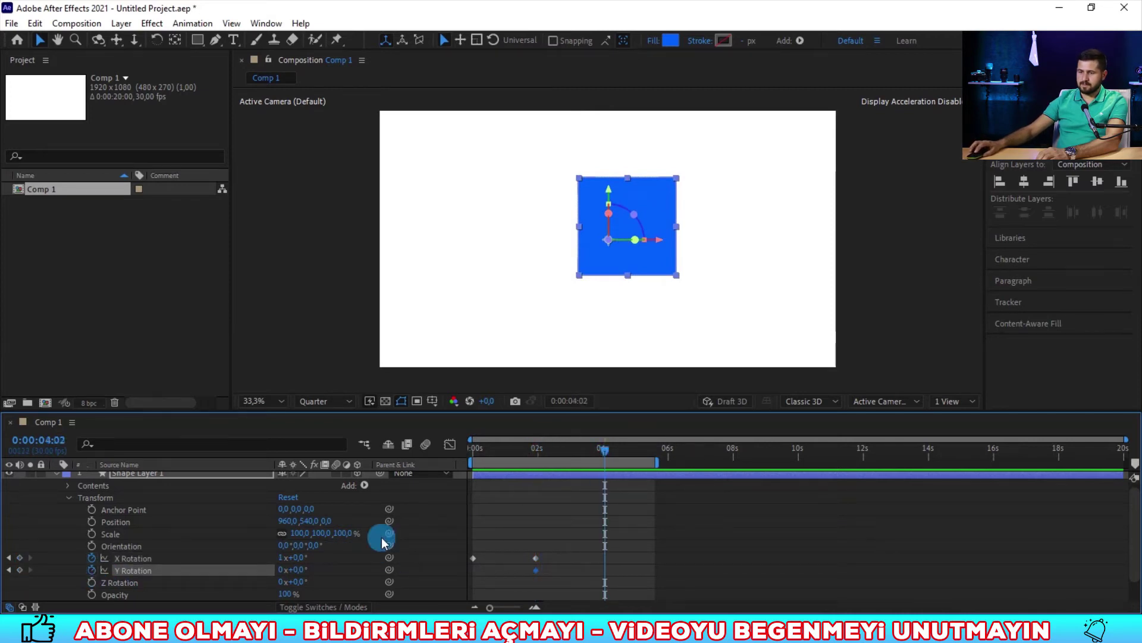
click(282, 570)
text(1)
key(Return)
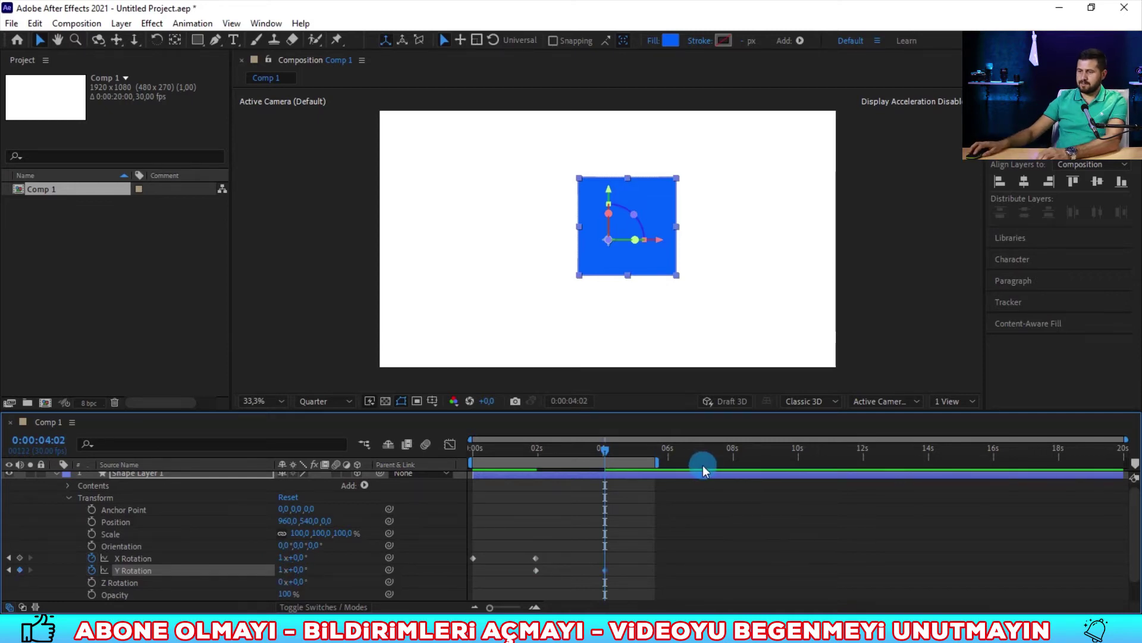
Key Z Rotation at 4:03 and 1x at 6:02, then preview the full rotation.
mouse_move(661, 469)
mouse_down()
mouse_move(676, 472)
mouse_move(668, 459)
mouse_up()
click(609, 540)
click(609, 452)
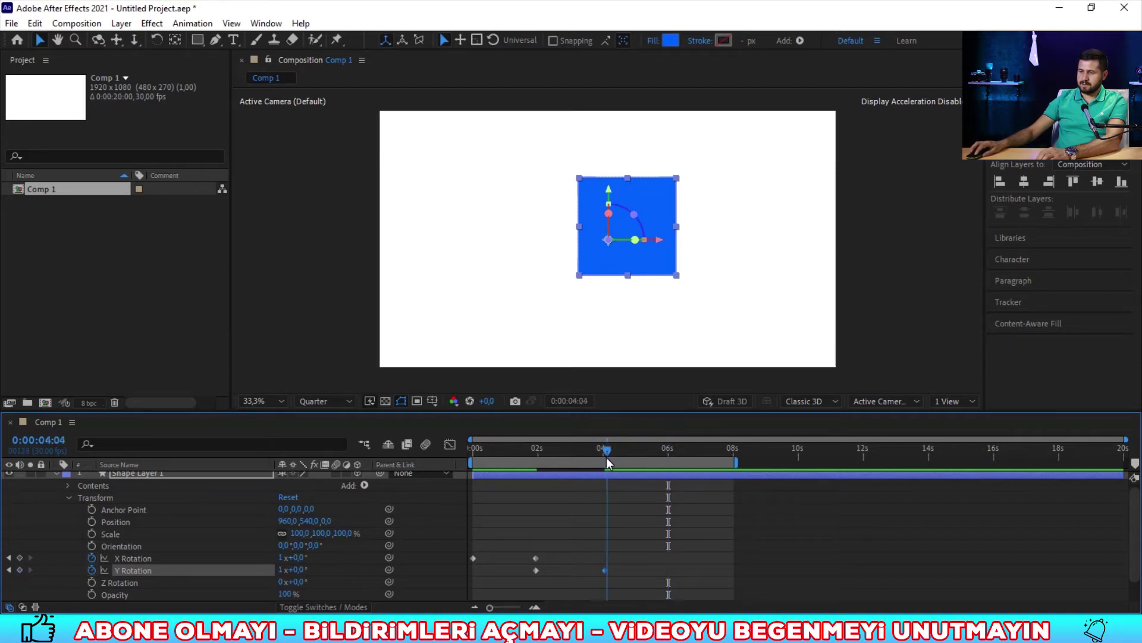
click(91, 582)
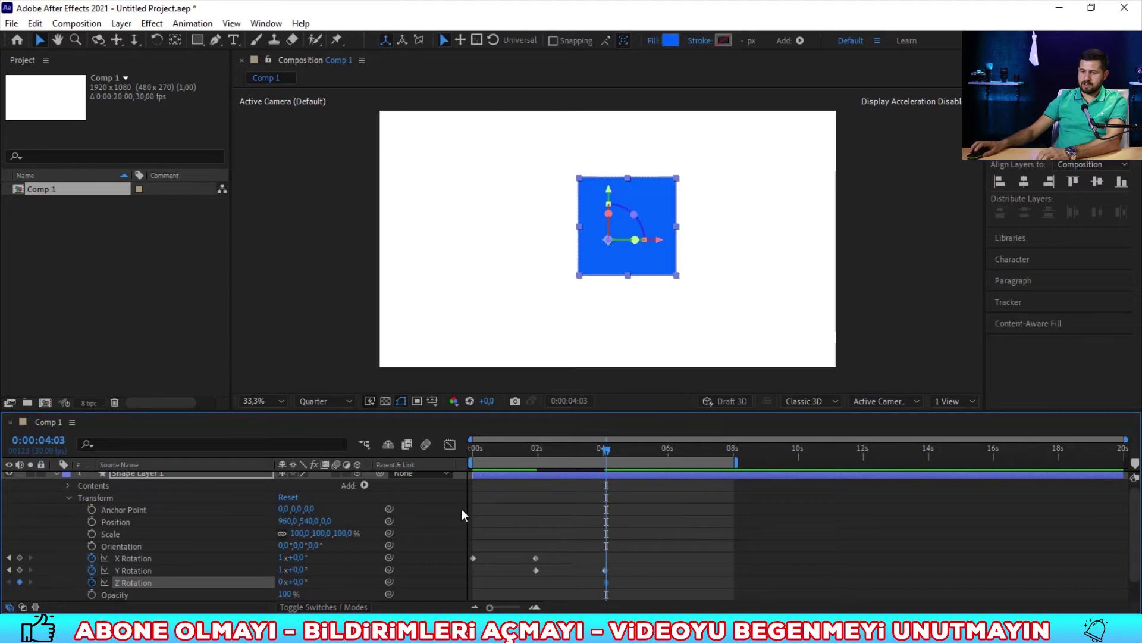
click(674, 456)
drag(674, 455, 671, 458)
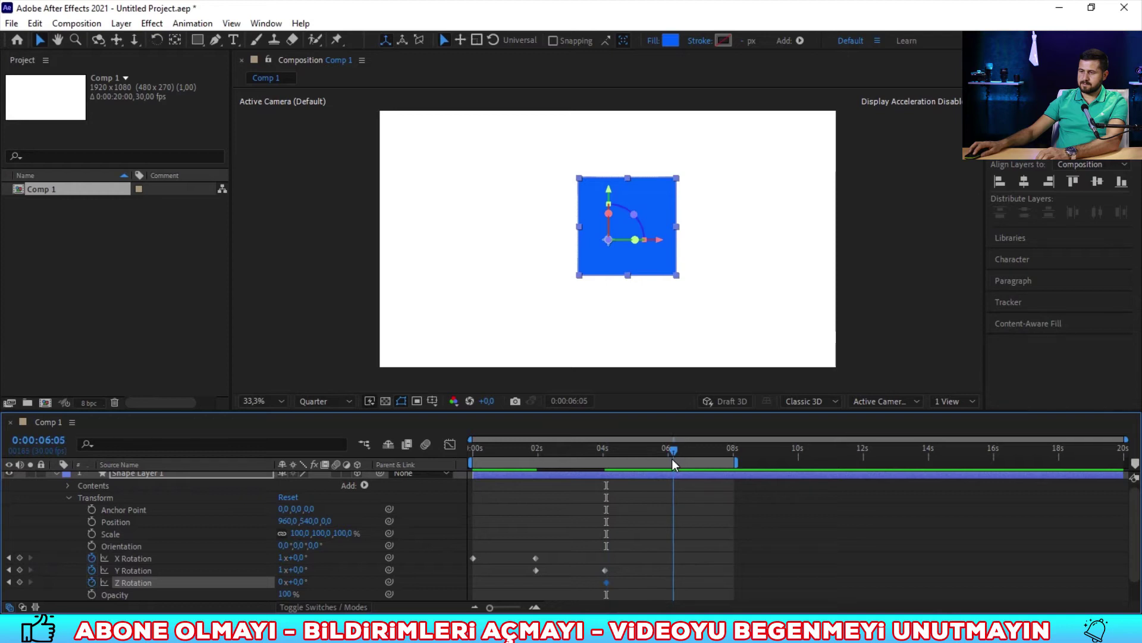
click(287, 582)
text(1)
key(Return)
key(space)
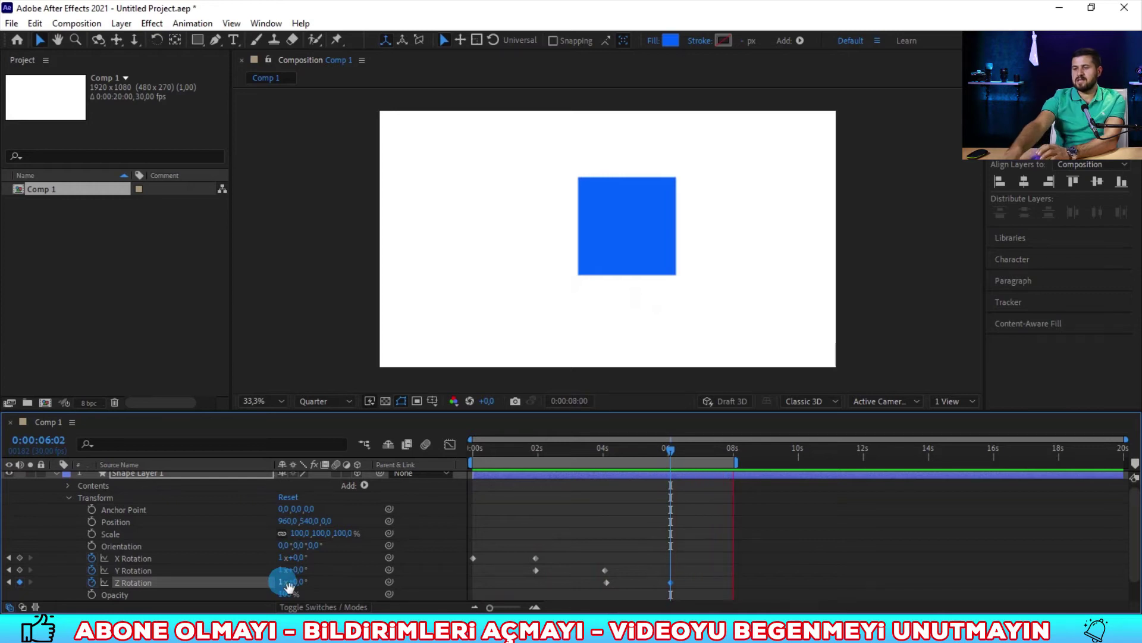
key(space)
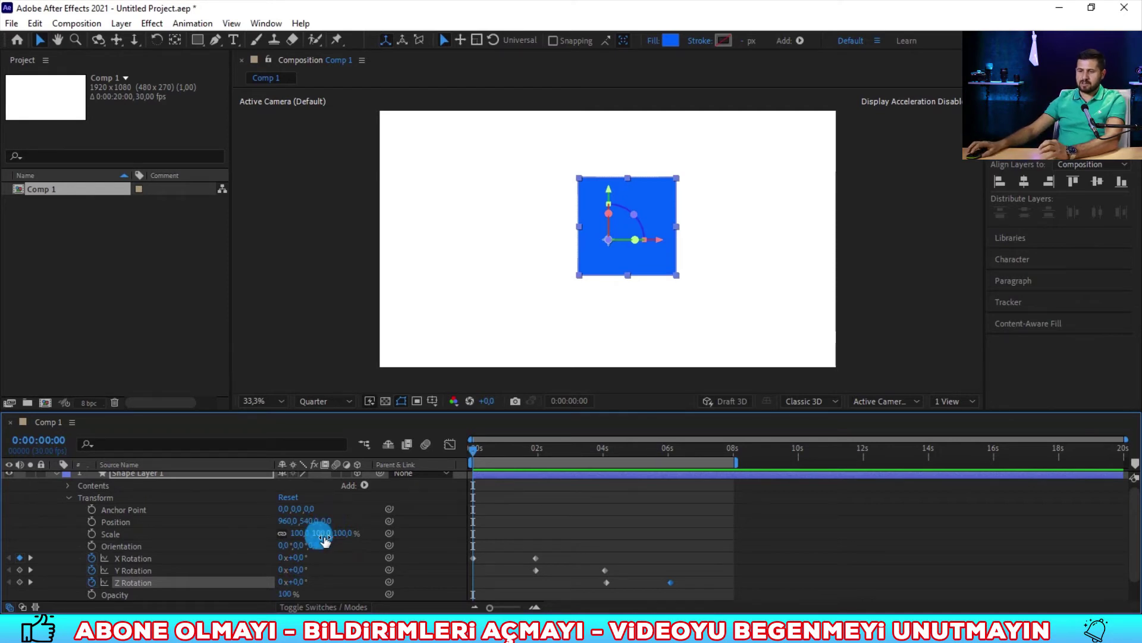
Shrink the blue square to 87% scale and select the Scale field for editing.
mouse_move(310, 539)
mouse_down()
mouse_move(246, 542)
mouse_move(305, 542)
mouse_up()
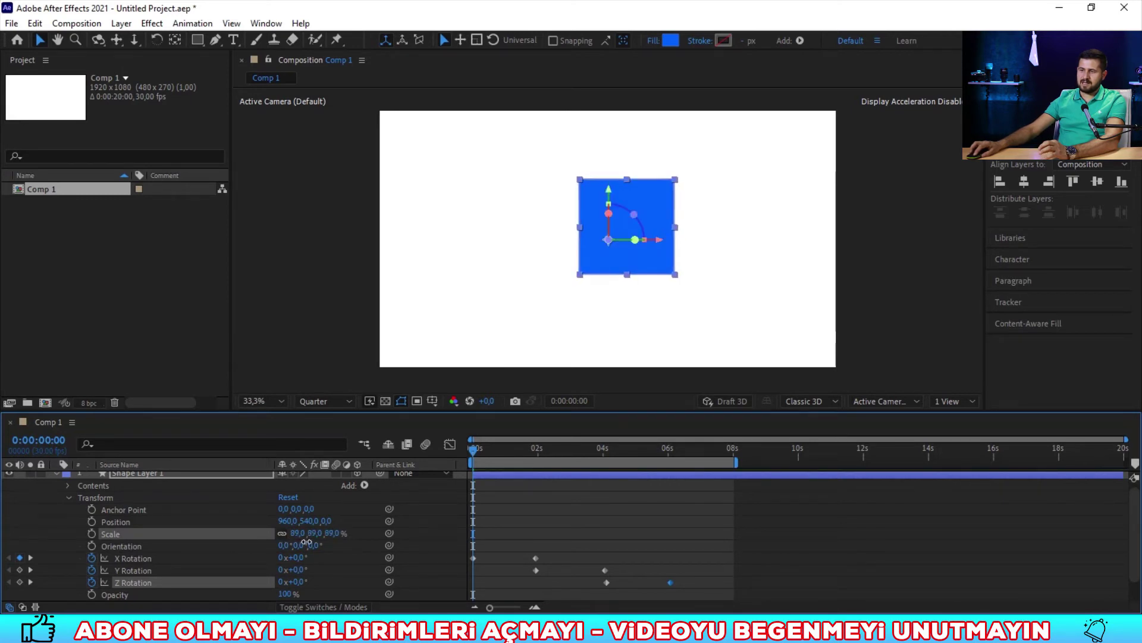
click(302, 539)
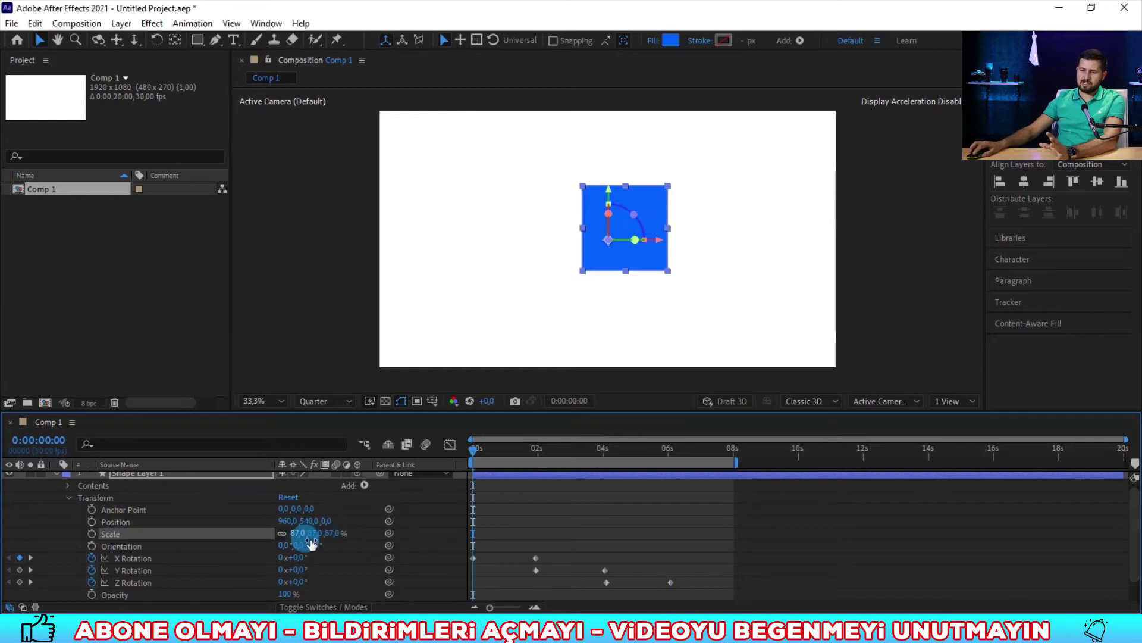
click(309, 535)
Restore Scale to 100%, scrub Position Z to test depth, then set Z back to 0.
text(100)
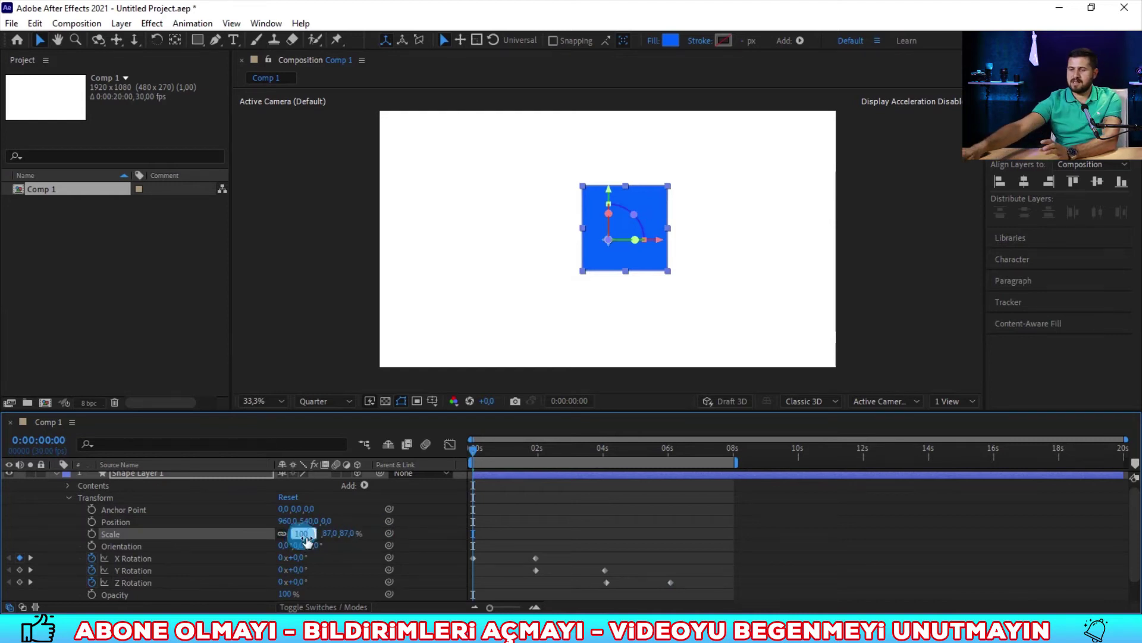
key(Return)
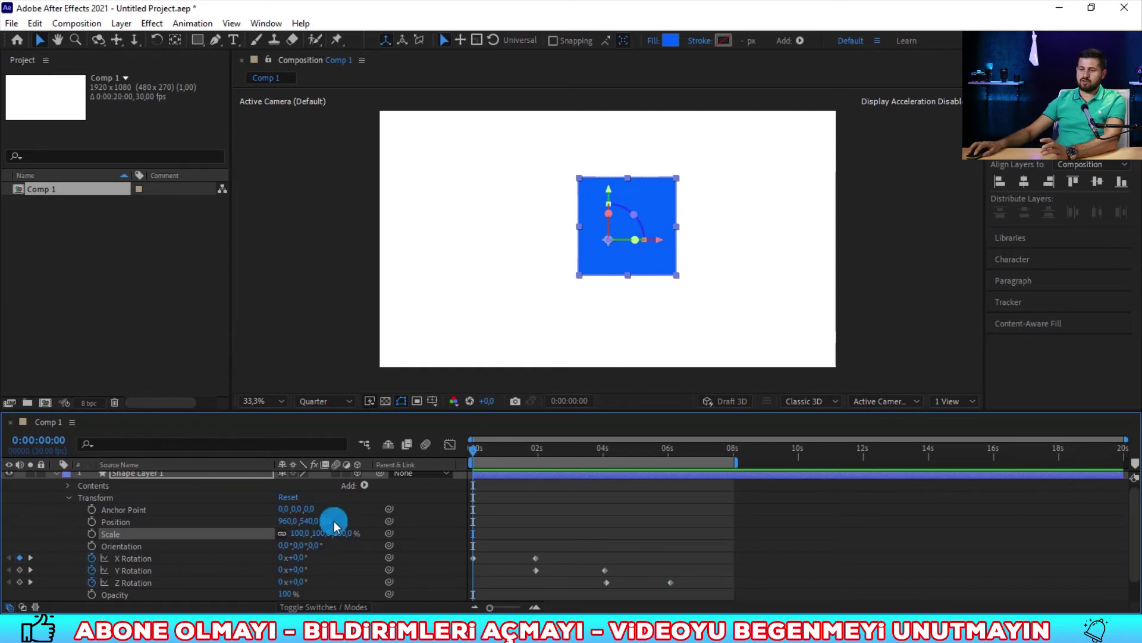
drag(334, 520, 935, 520)
drag(751, 524, 439, 499)
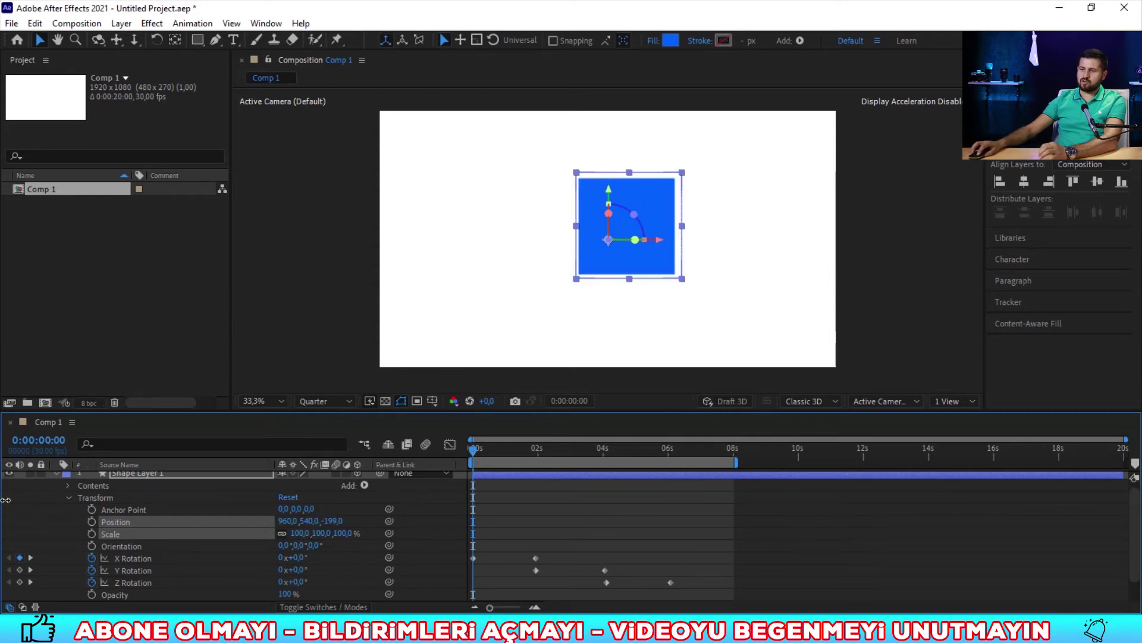
drag(380, 497, 5, 524)
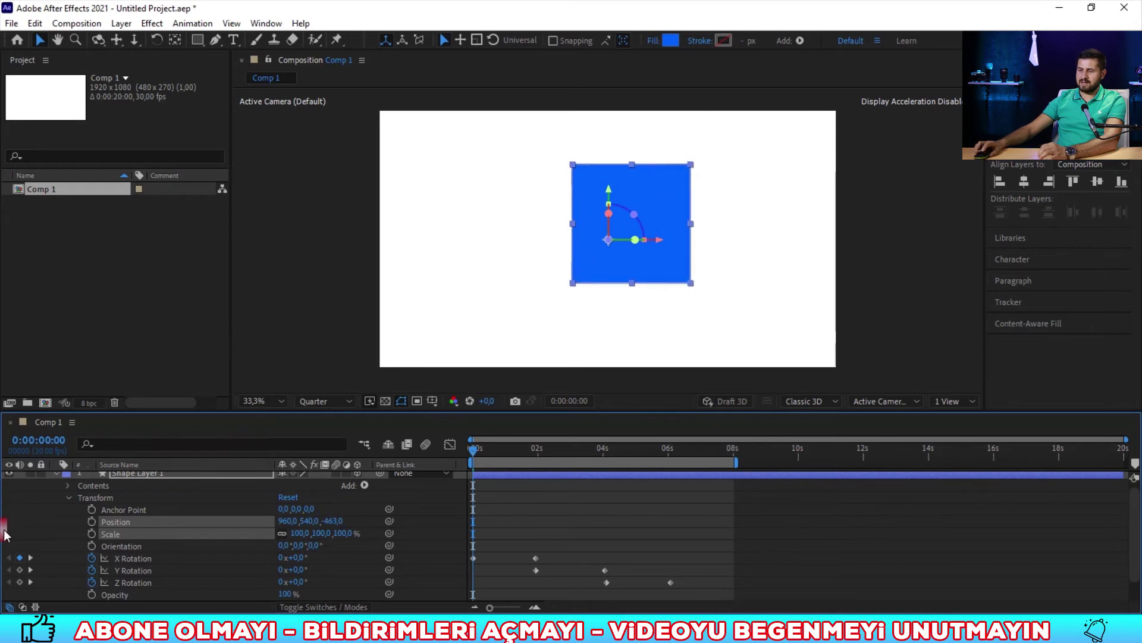
click(322, 523)
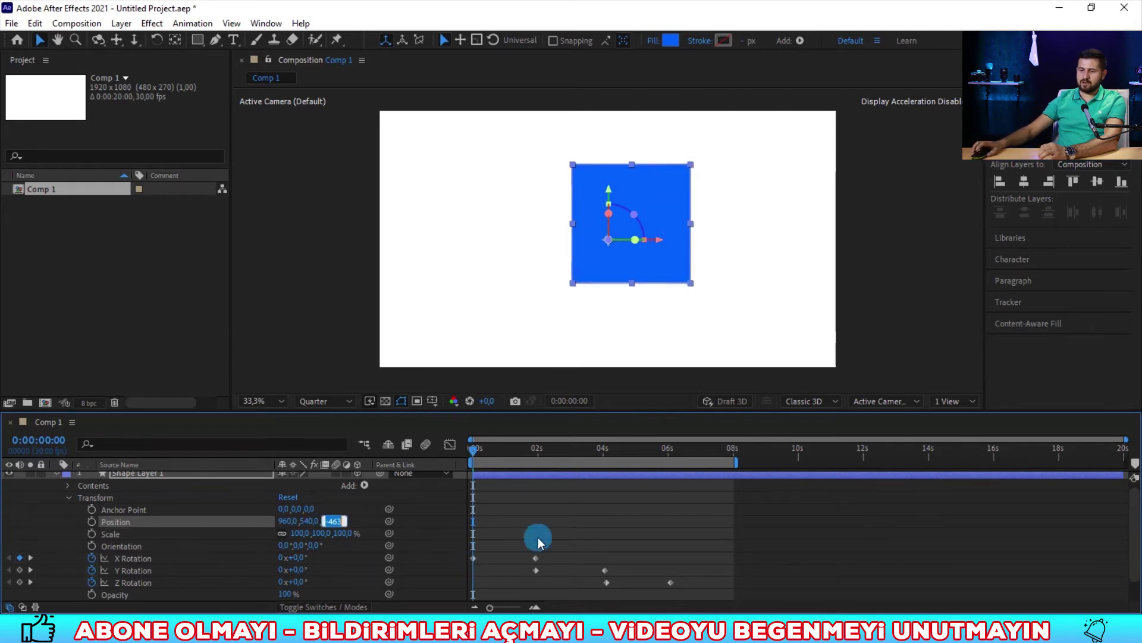
text(0)
key(Return)
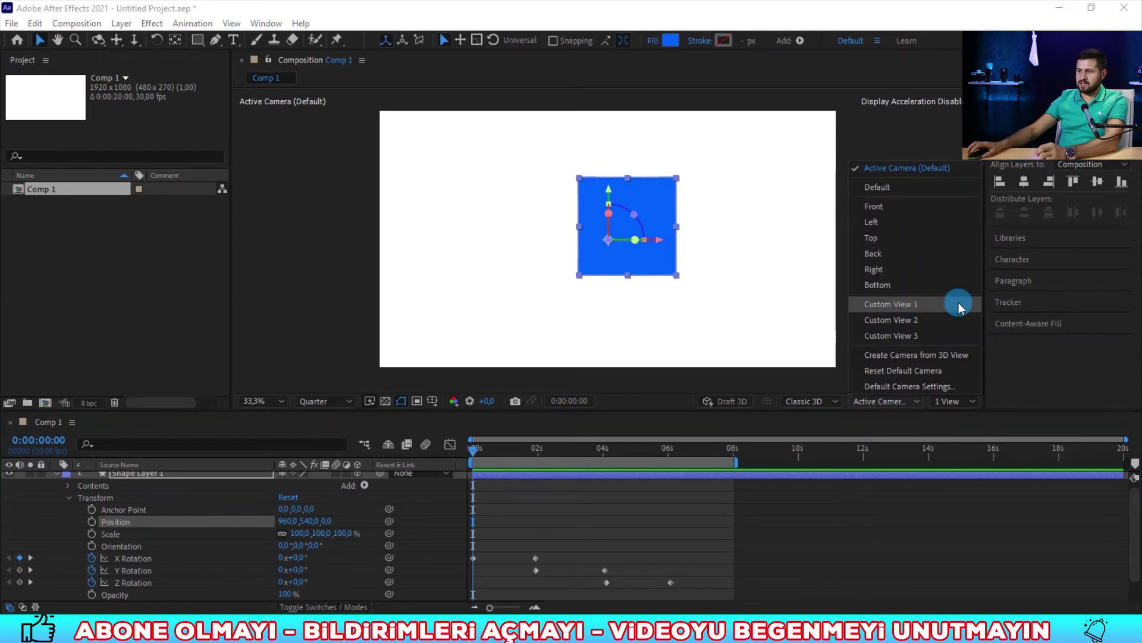
Switch the viewer's 3D view to Front, then to Left, and deselect the layer.
click(930, 205)
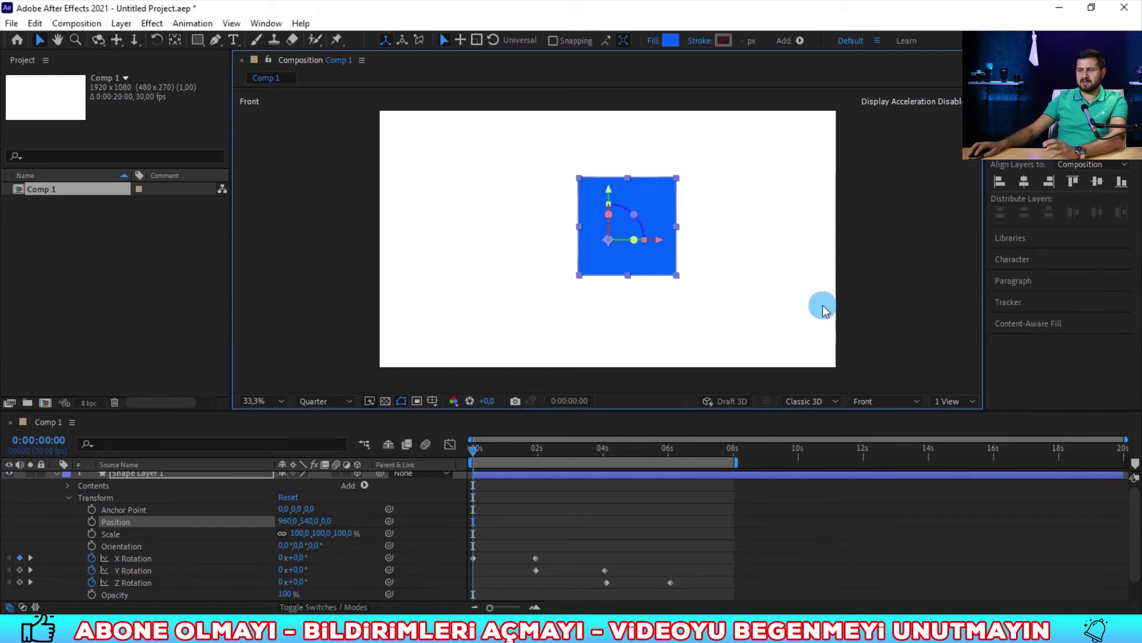
click(887, 401)
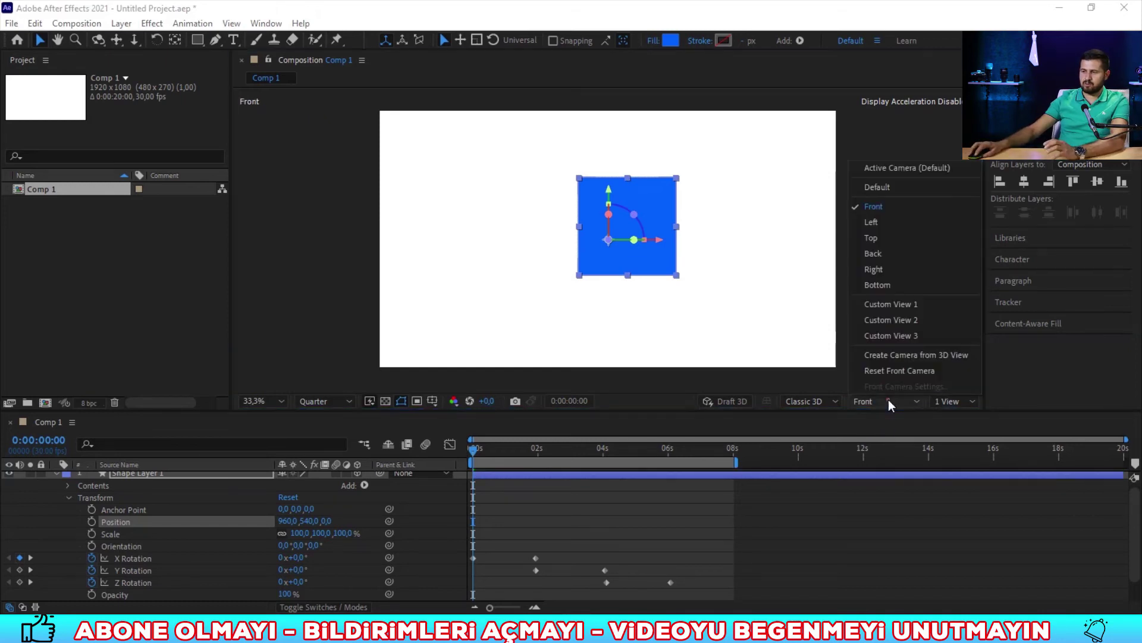
click(901, 222)
click(825, 533)
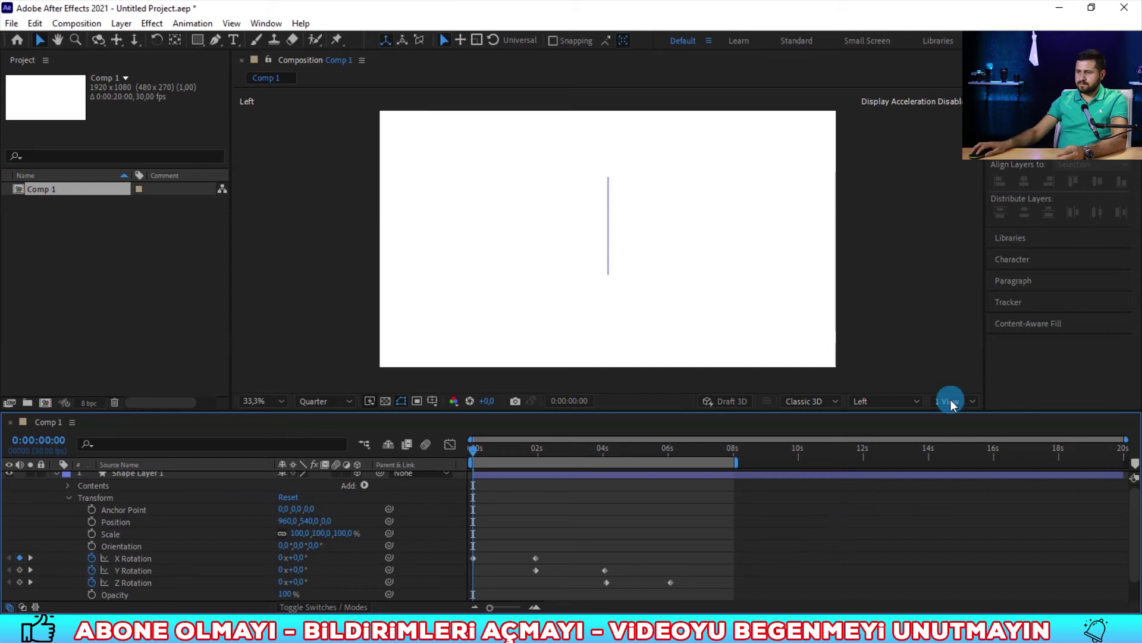
Change the 3D view to Top, then to Custom View 1.
click(906, 402)
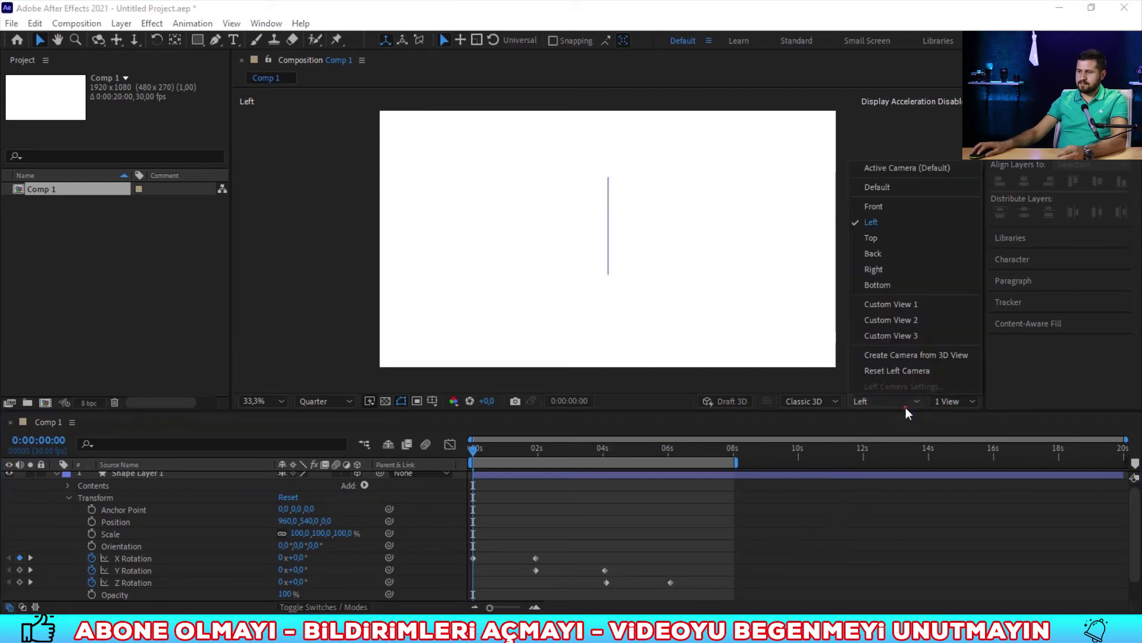
click(892, 241)
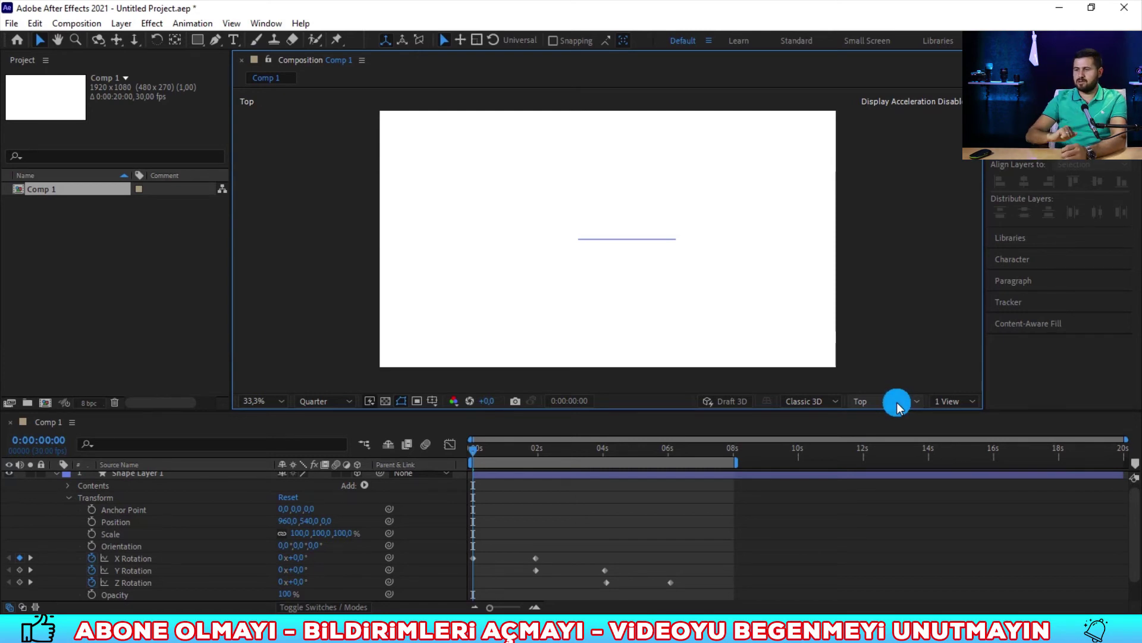
click(890, 401)
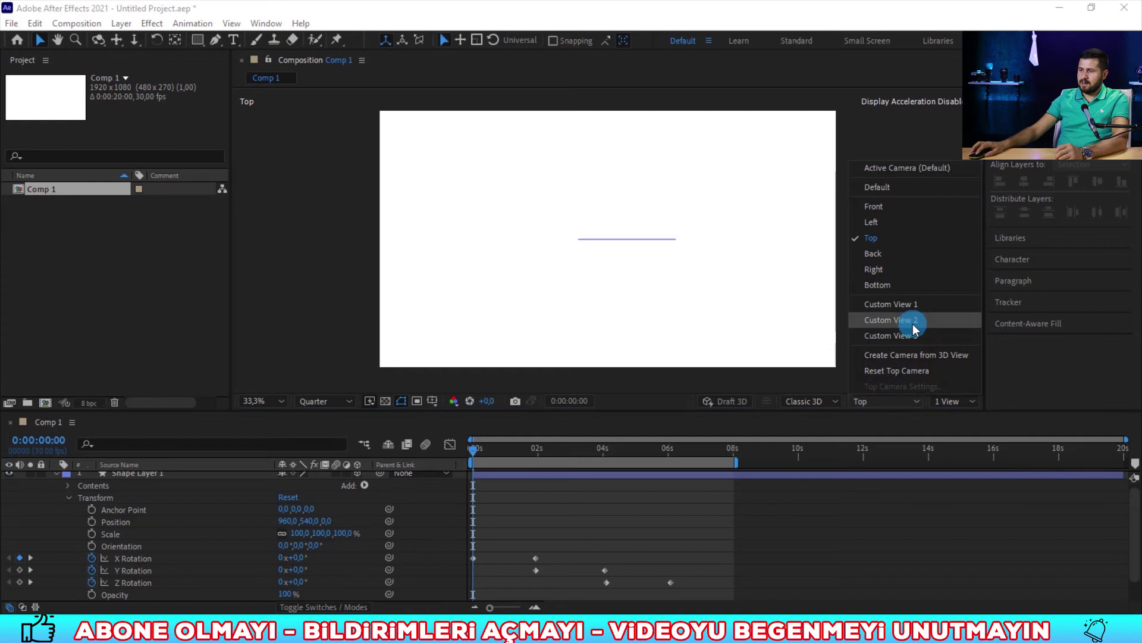
click(916, 307)
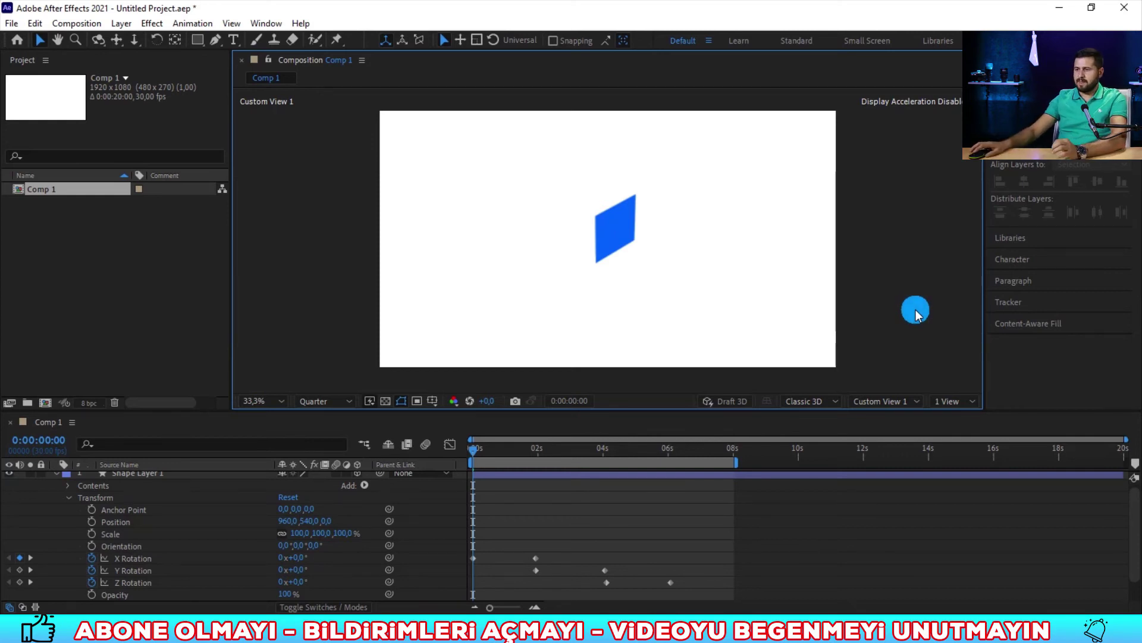
Scale the blue square up to 187% and scrub its Position Z to 128.
click(330, 538)
mouse_move(355, 538)
mouse_down()
mouse_move(439, 523)
mouse_move(404, 526)
mouse_up()
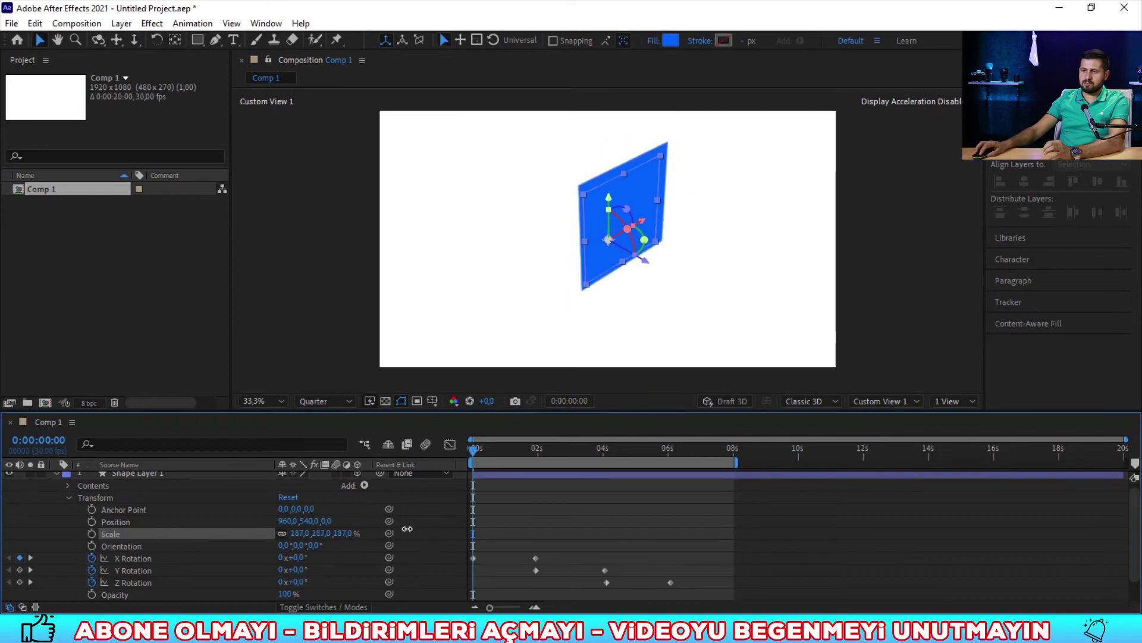
click(333, 522)
drag(332, 521, 5, 529)
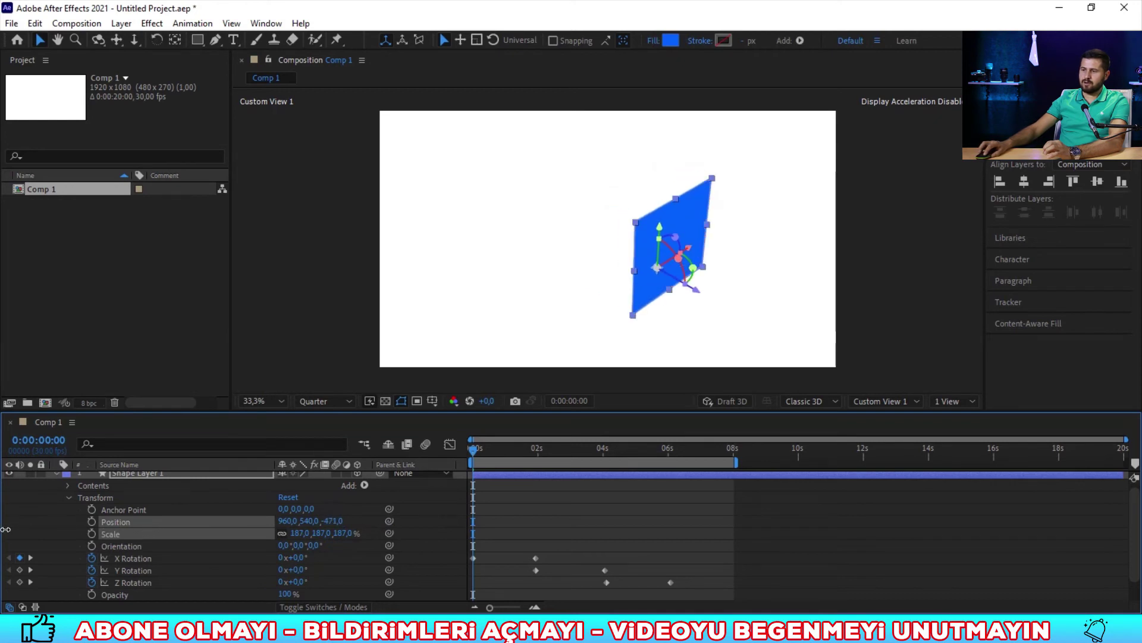
drag(452, 540, 904, 590)
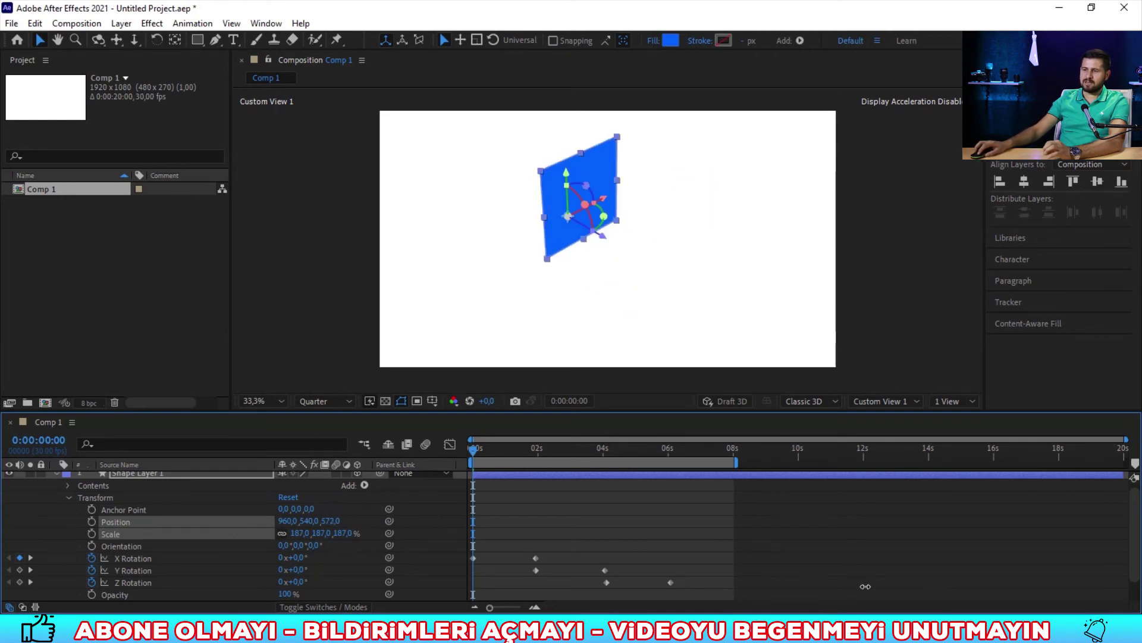
mouse_move(611, 546)
mouse_down()
mouse_move(199, 466)
mouse_move(463, 536)
mouse_move(828, 536)
mouse_up()
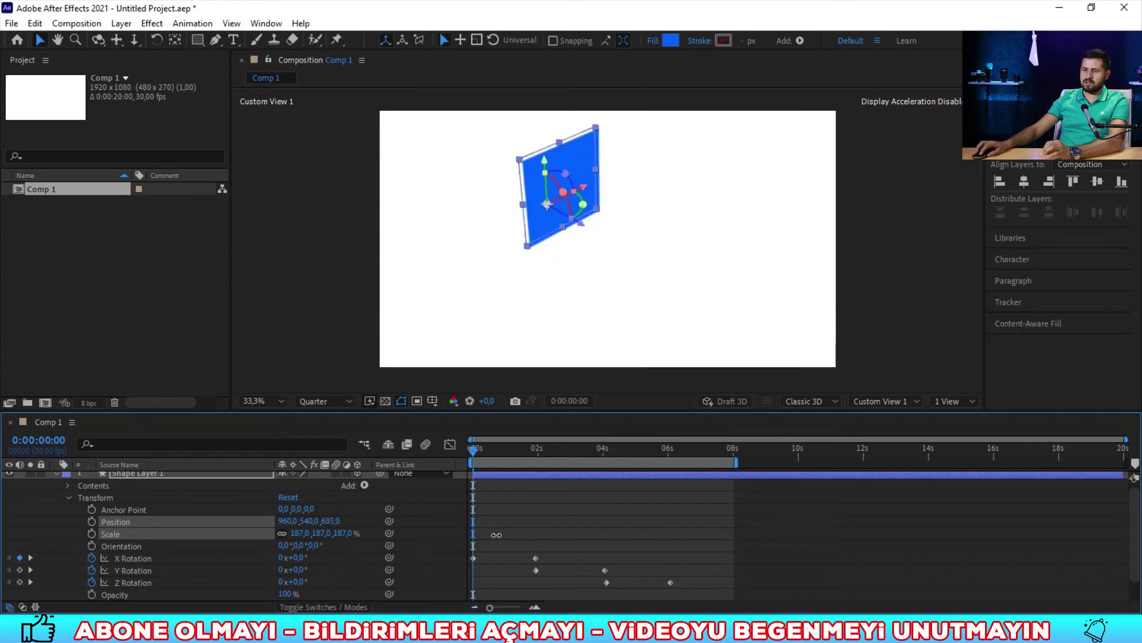
drag(468, 527, 420, 522)
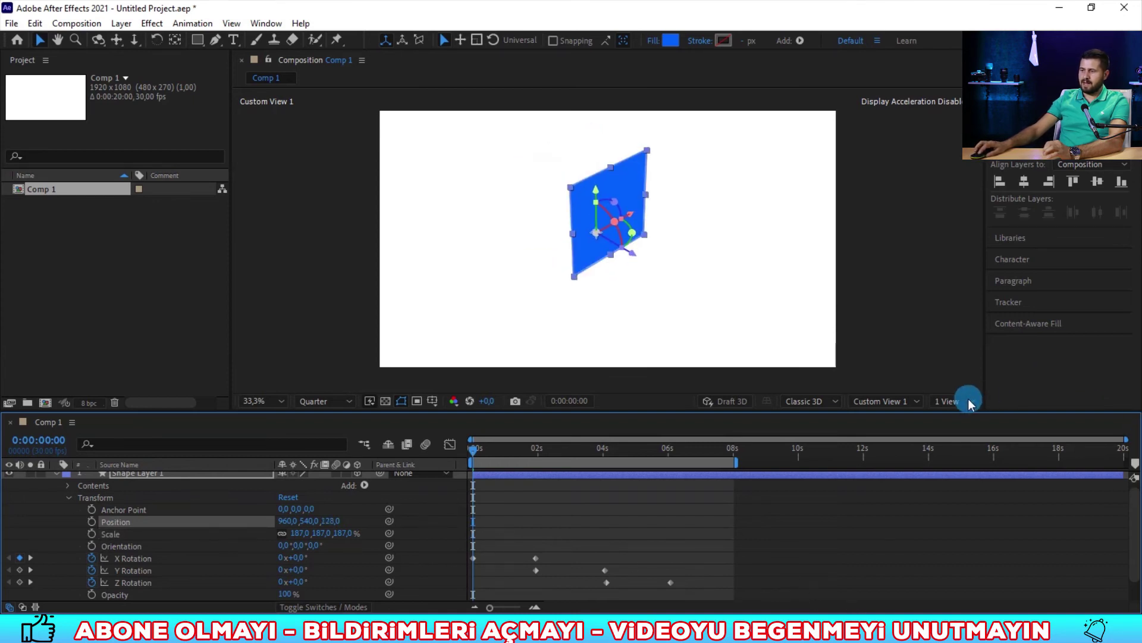
click(915, 402)
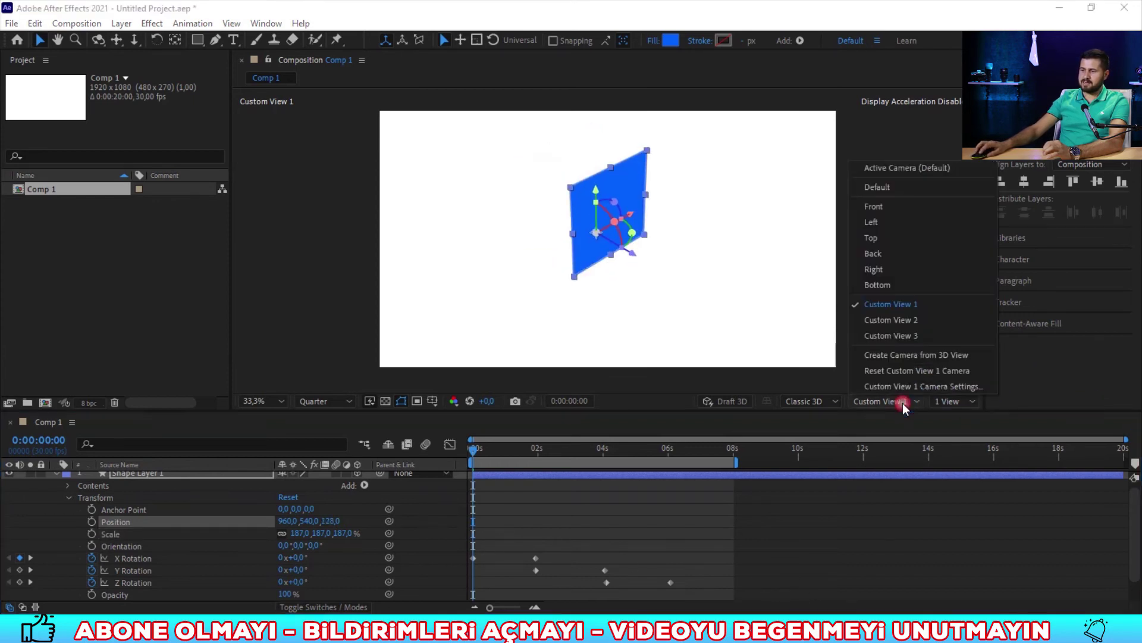
In the Top view, drag the square in depth and along X, rotate it, then reset its Transform.
click(916, 240)
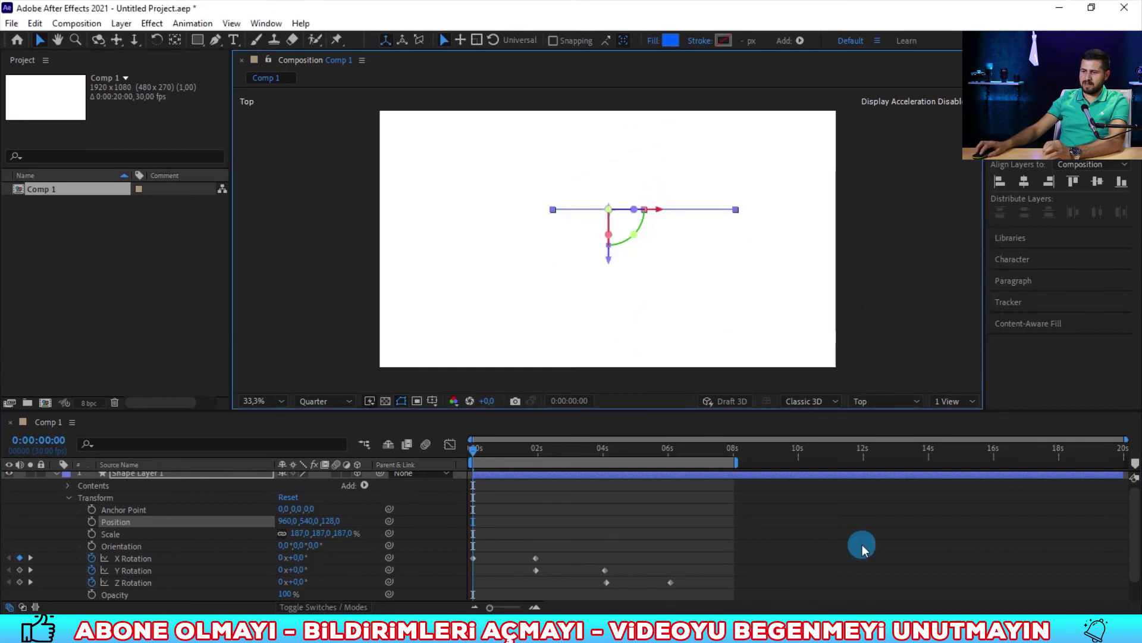
mouse_move(330, 521)
mouse_down()
mouse_move(686, 529)
mouse_move(188, 475)
mouse_move(498, 502)
mouse_up()
drag(399, 486, 382, 491)
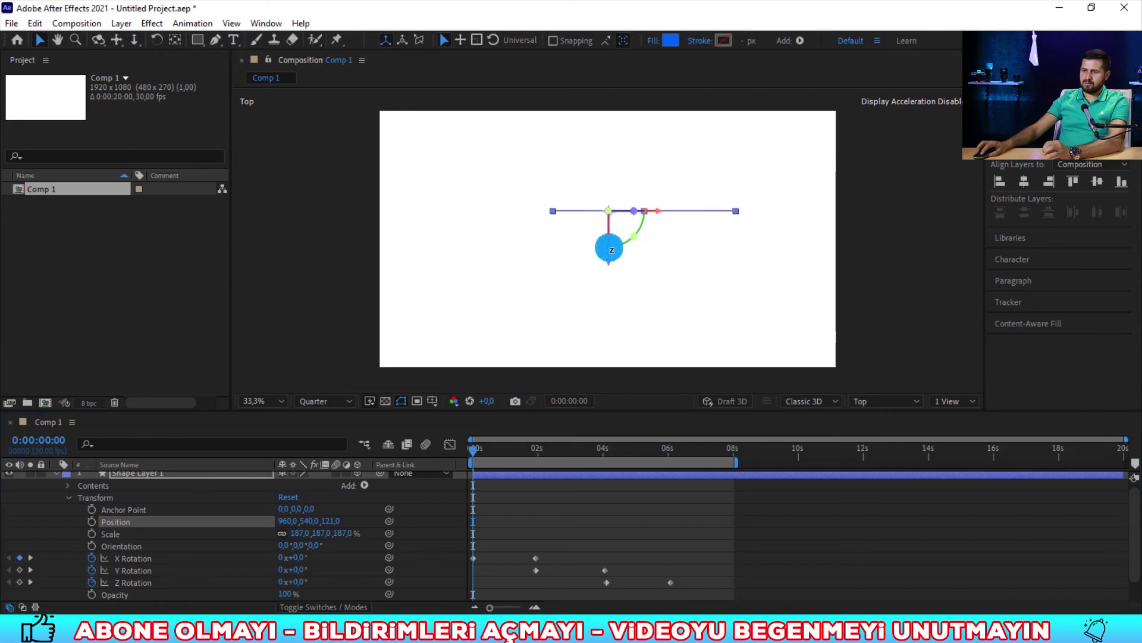
drag(609, 254, 611, 254)
mouse_move(663, 209)
mouse_down()
mouse_move(690, 227)
mouse_move(608, 220)
mouse_move(658, 256)
mouse_move(474, 232)
mouse_up()
drag(561, 252, 344, 461)
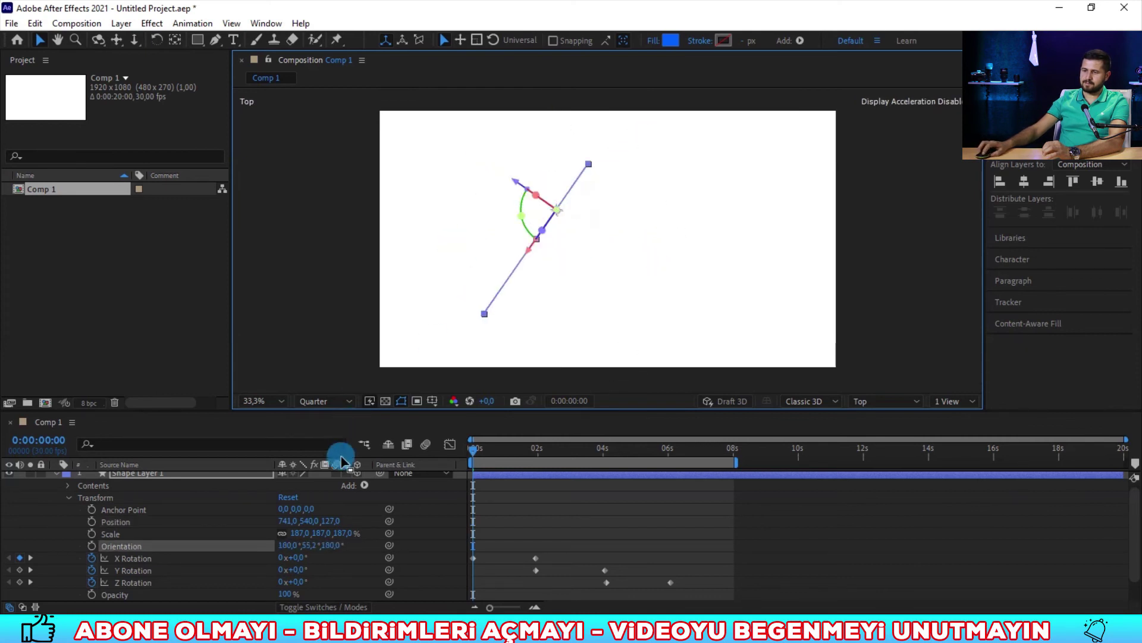
click(288, 491)
click(288, 497)
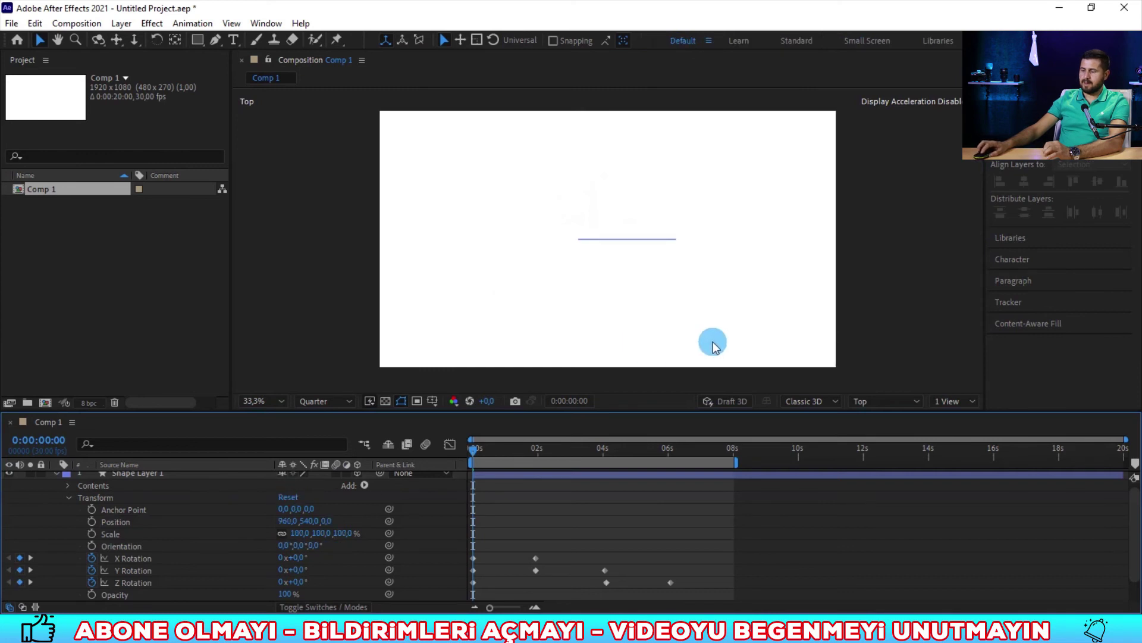
Split the viewer into 2 Views and fit the composition in the left view.
click(962, 401)
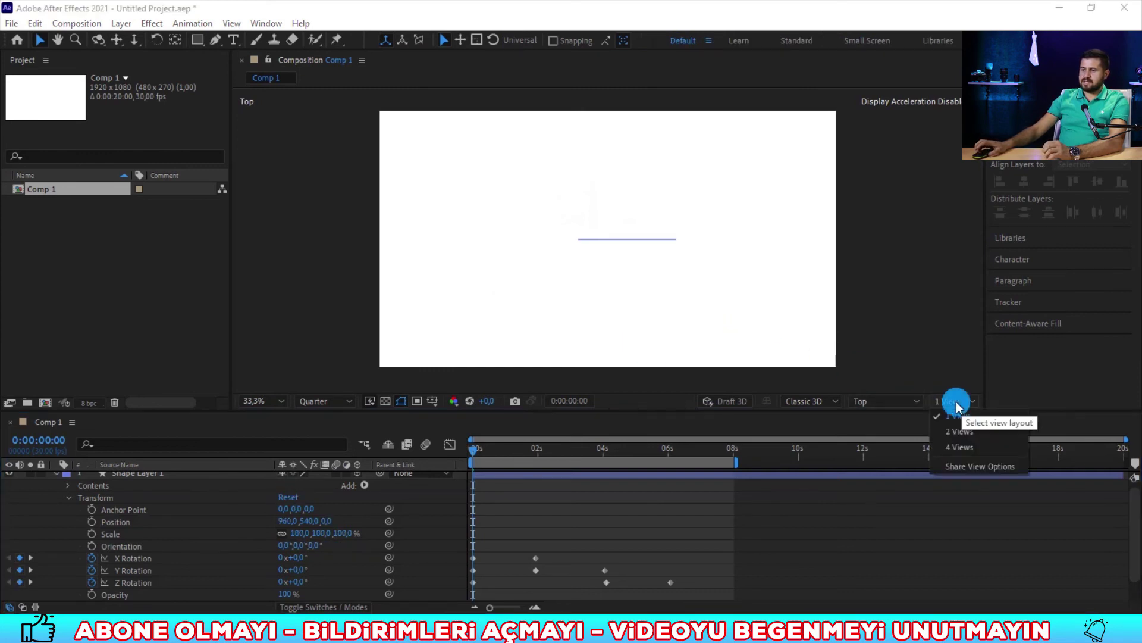
click(976, 433)
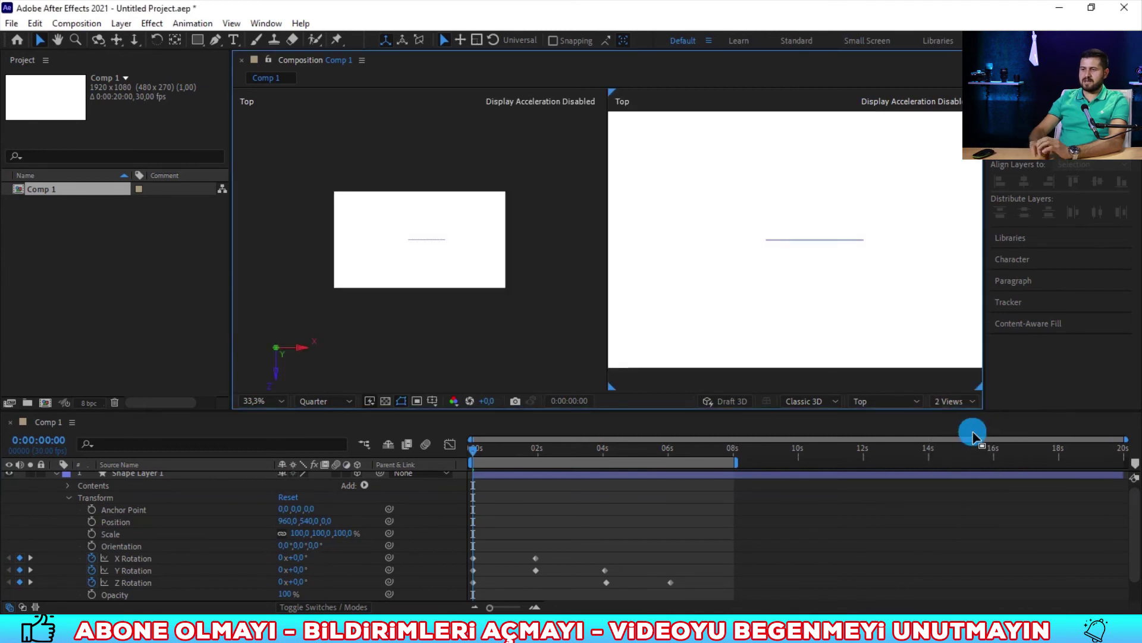
click(410, 279)
key(period)
key(period)
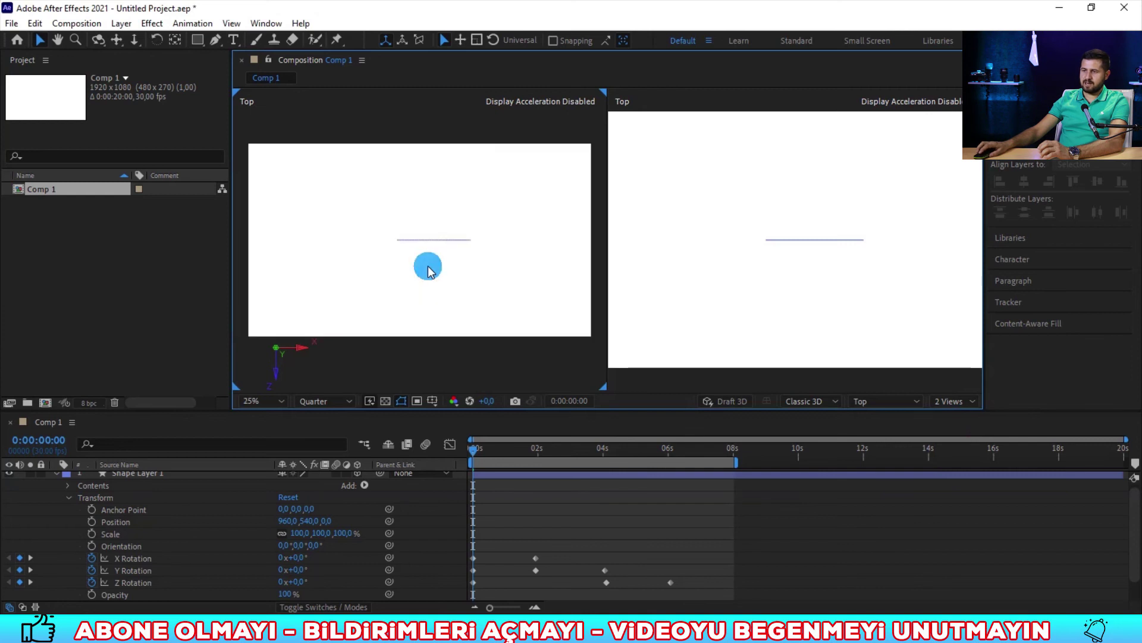
click(280, 401)
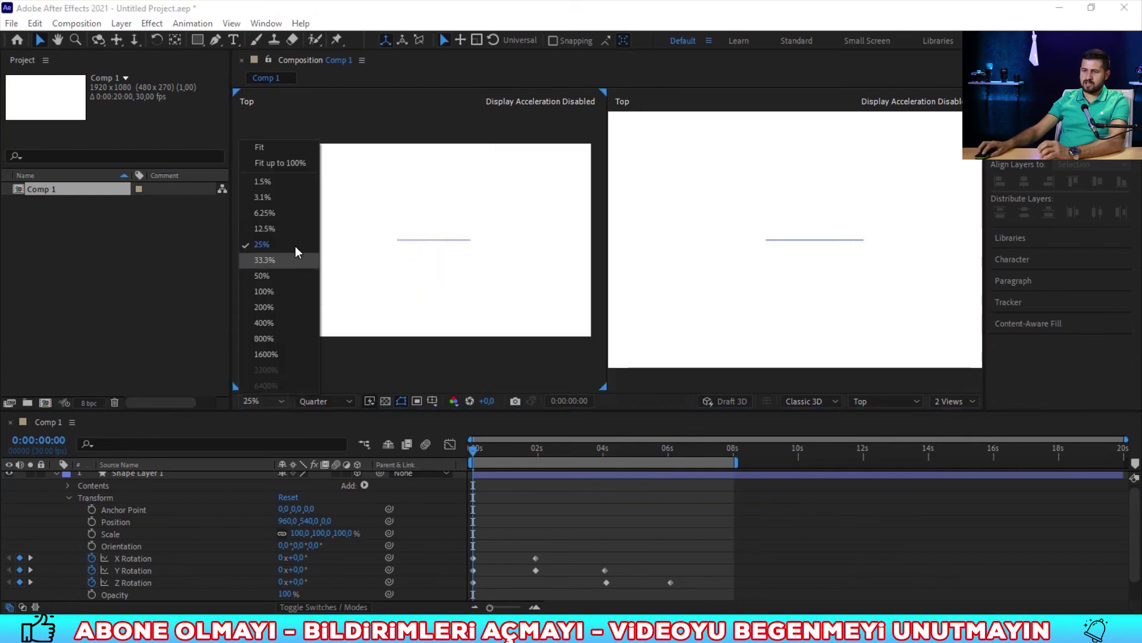
click(293, 152)
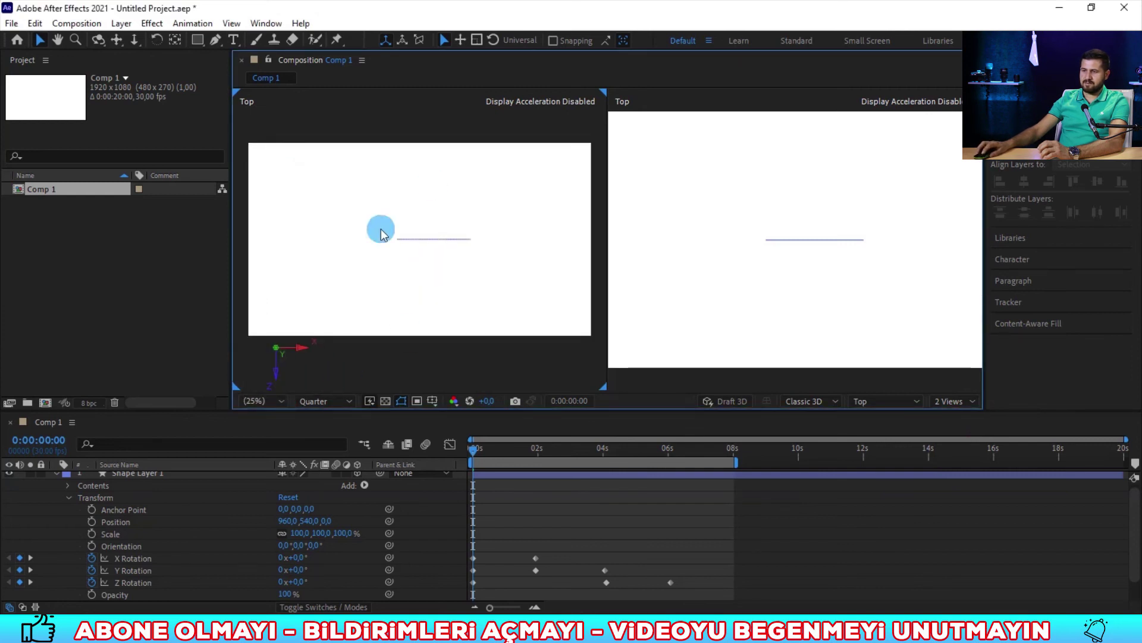
click(276, 405)
click(284, 152)
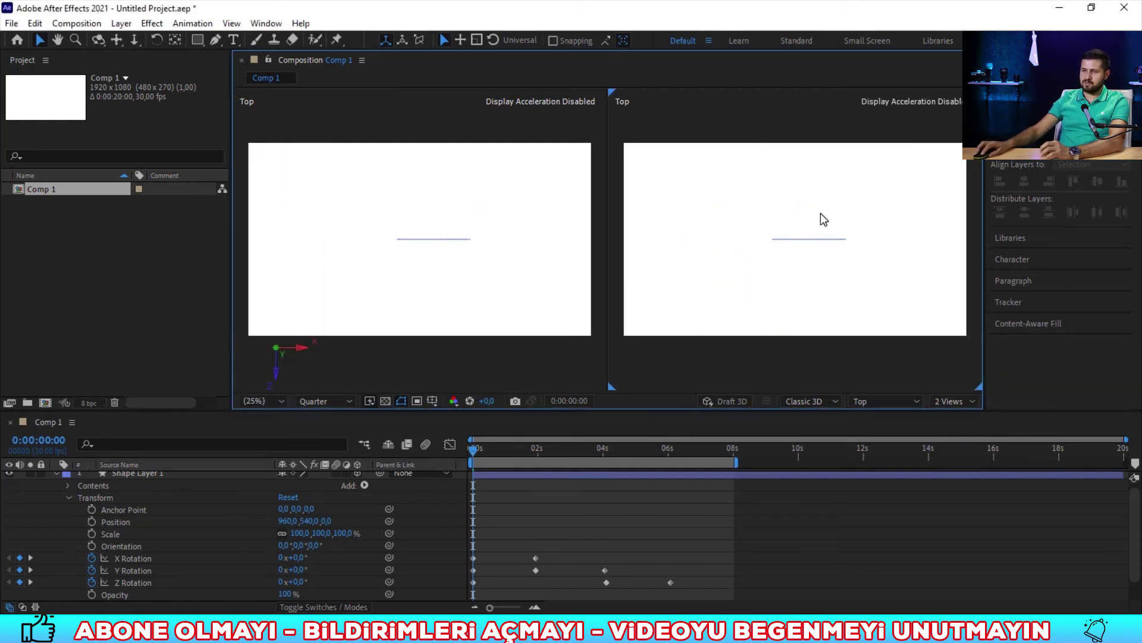
Set the right view to Active Camera, the left to Custom View 1, and Position Z to -82.
click(869, 404)
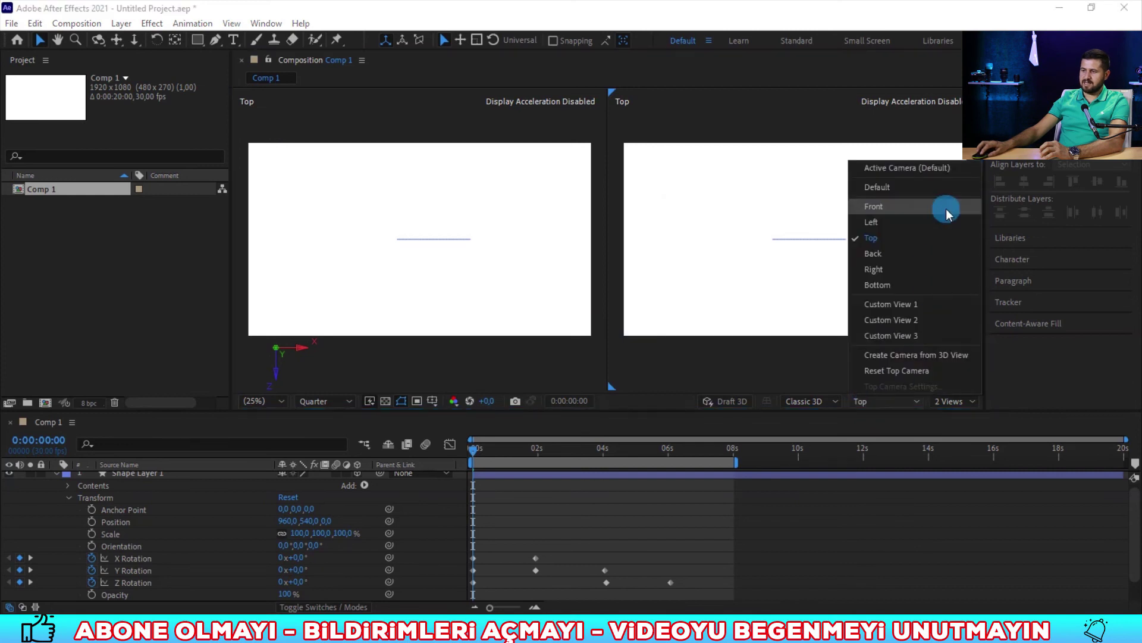
click(922, 167)
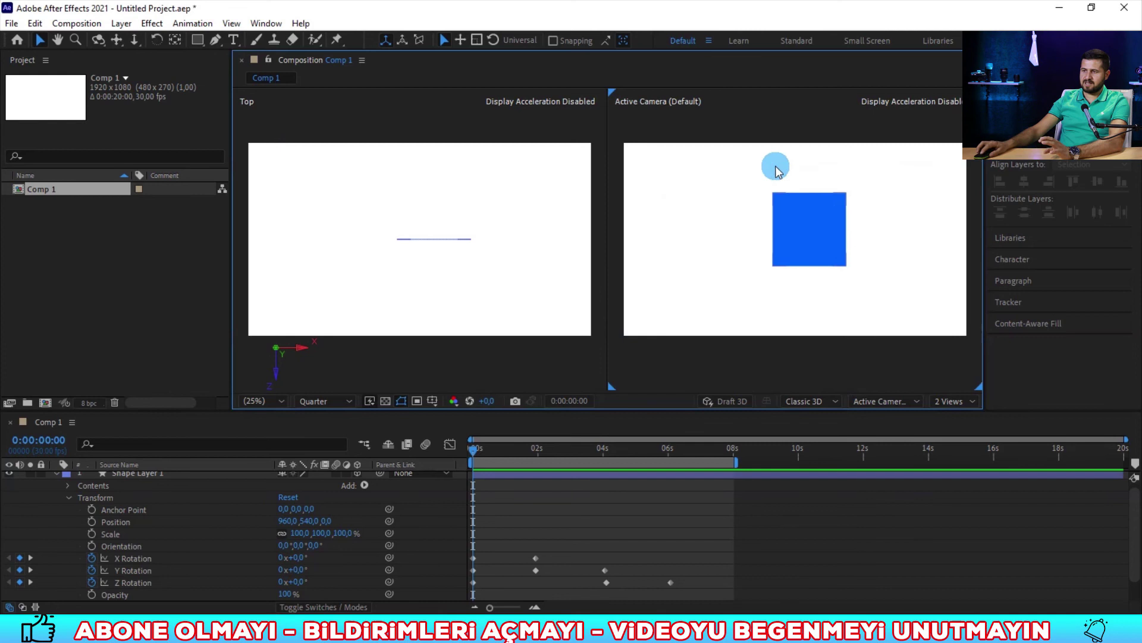
click(447, 239)
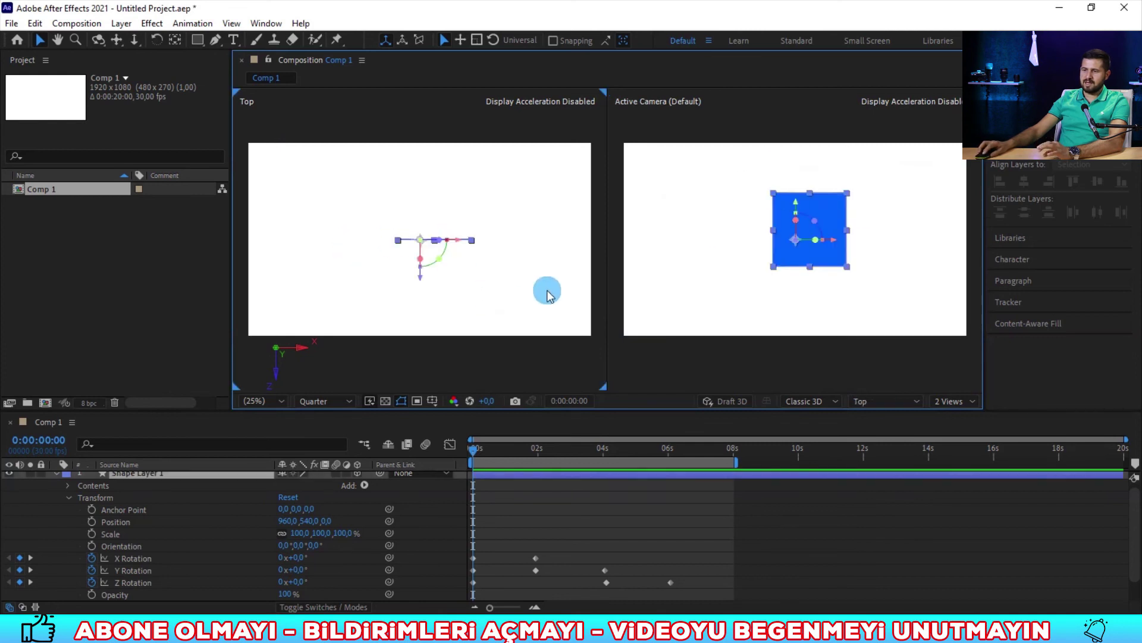
click(558, 309)
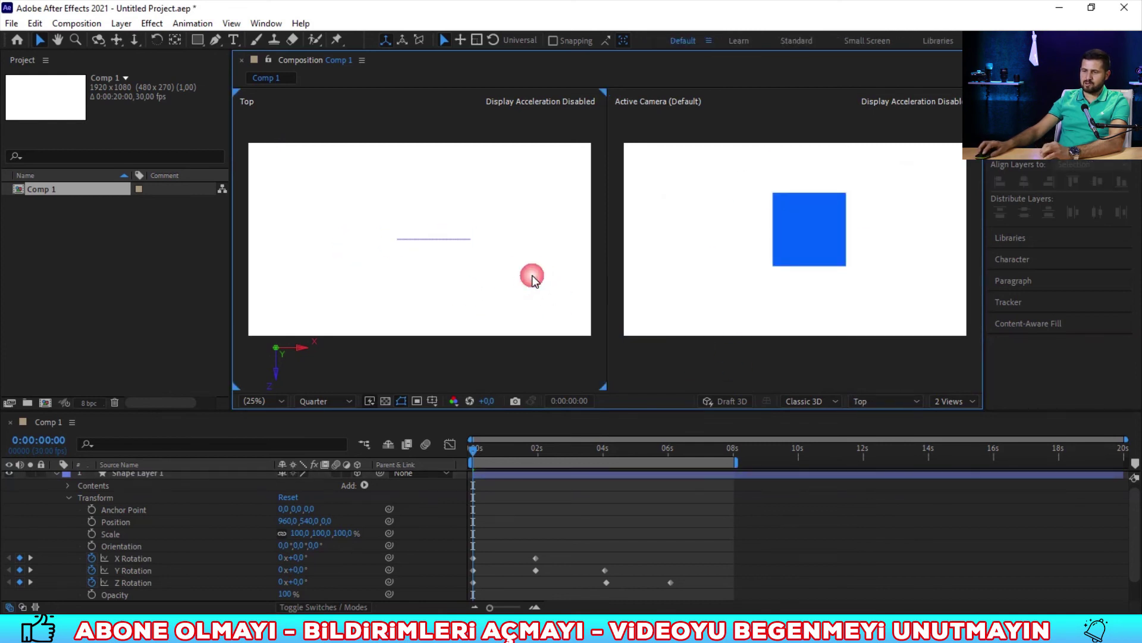
click(867, 402)
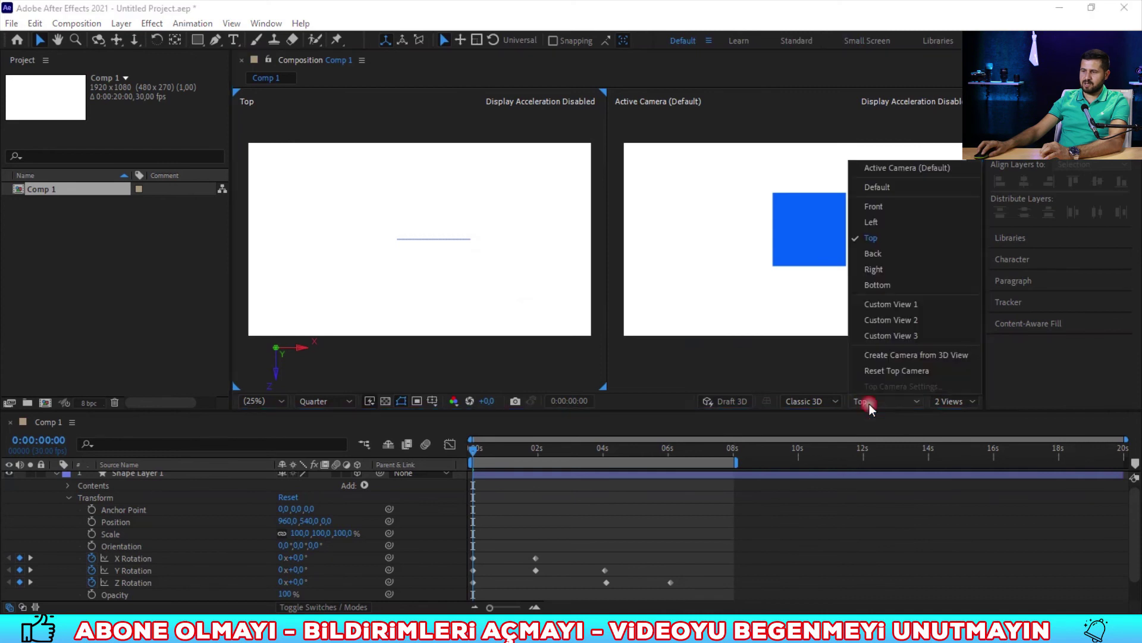
click(911, 305)
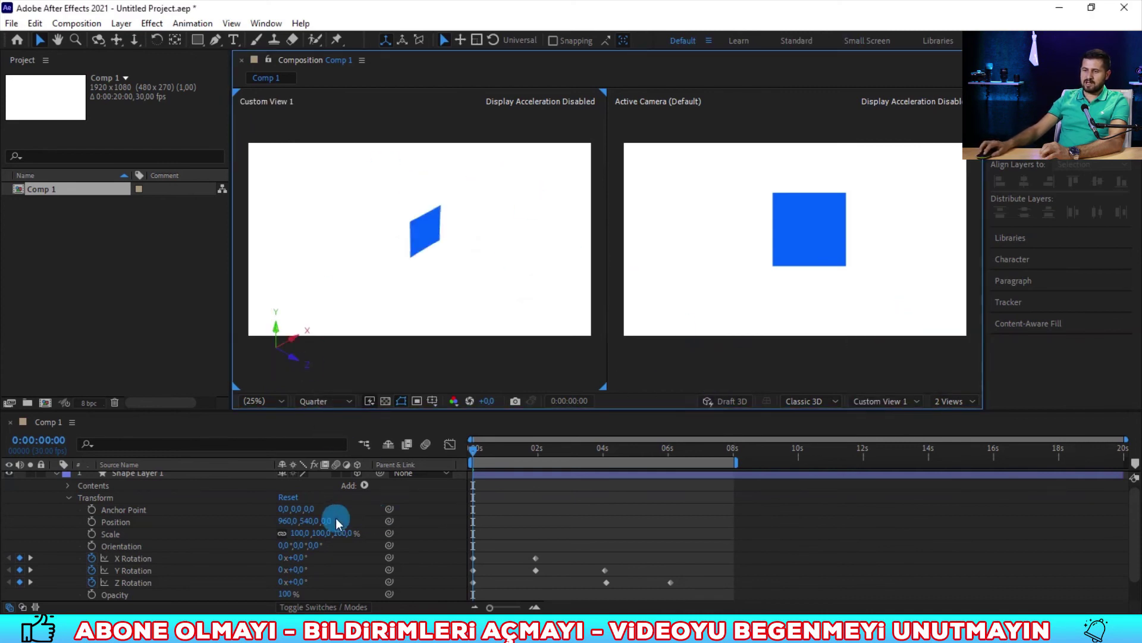
drag(335, 522, 390, 521)
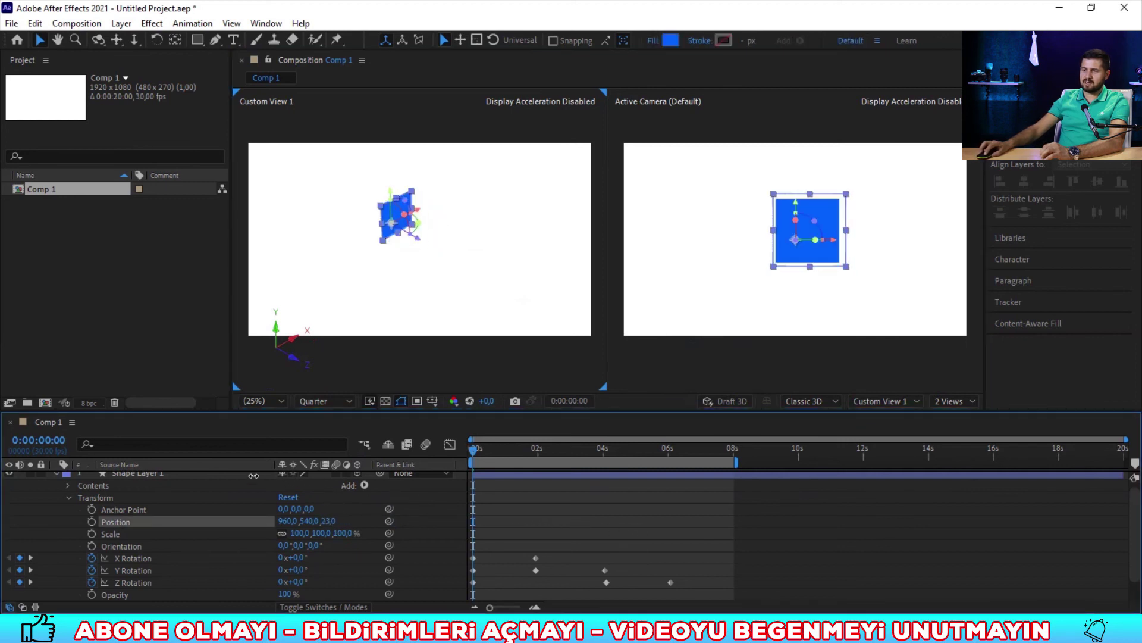
drag(477, 171, 346, 345)
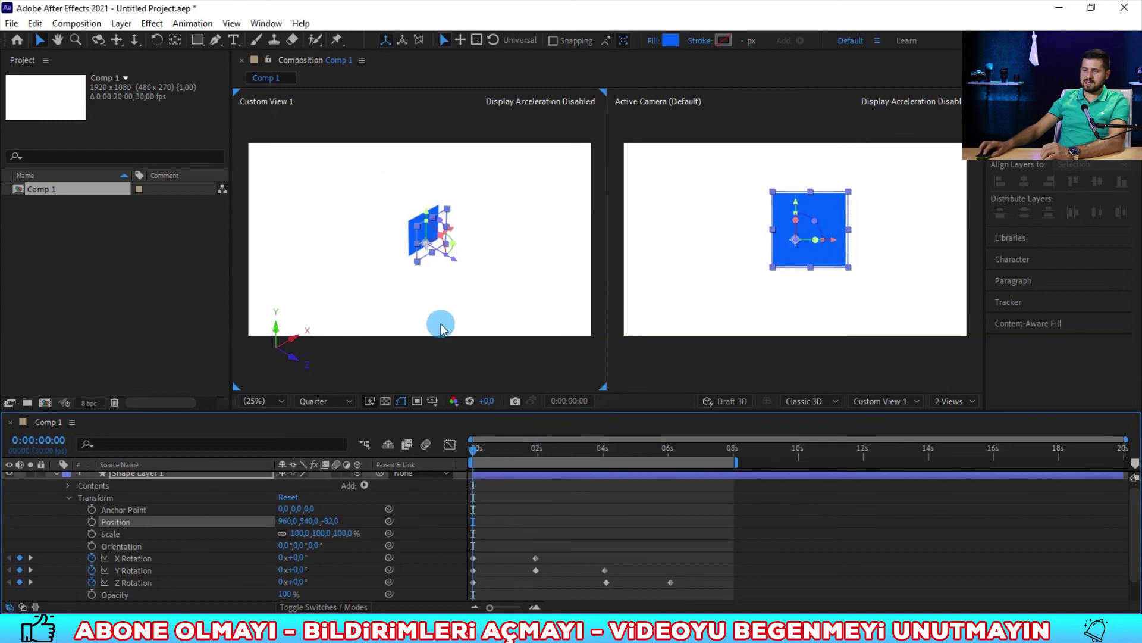